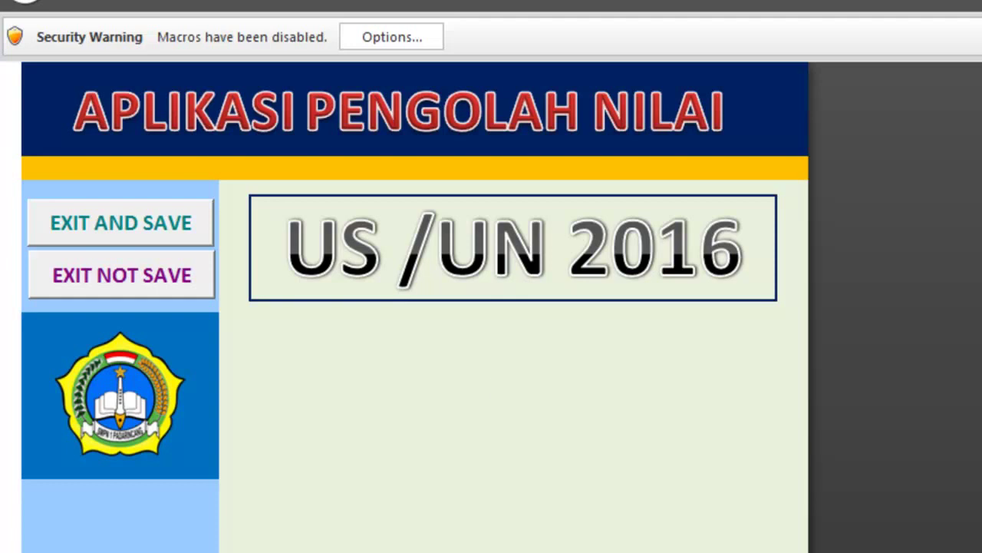
# Step: Enable the workbook's macros and dismiss both PERINGATAN trial-expiry warnings
pyautogui.click(393, 36)
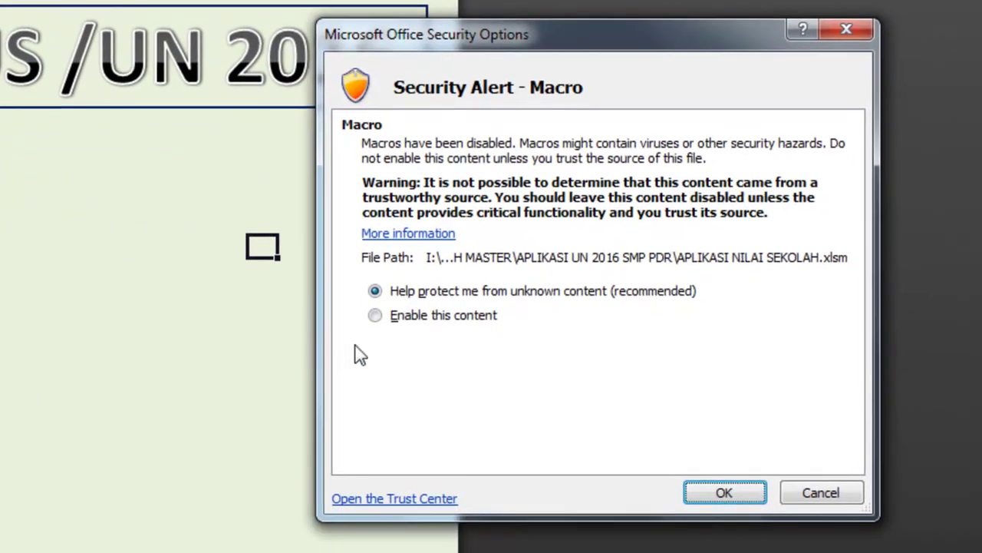
pyautogui.click(375, 315)
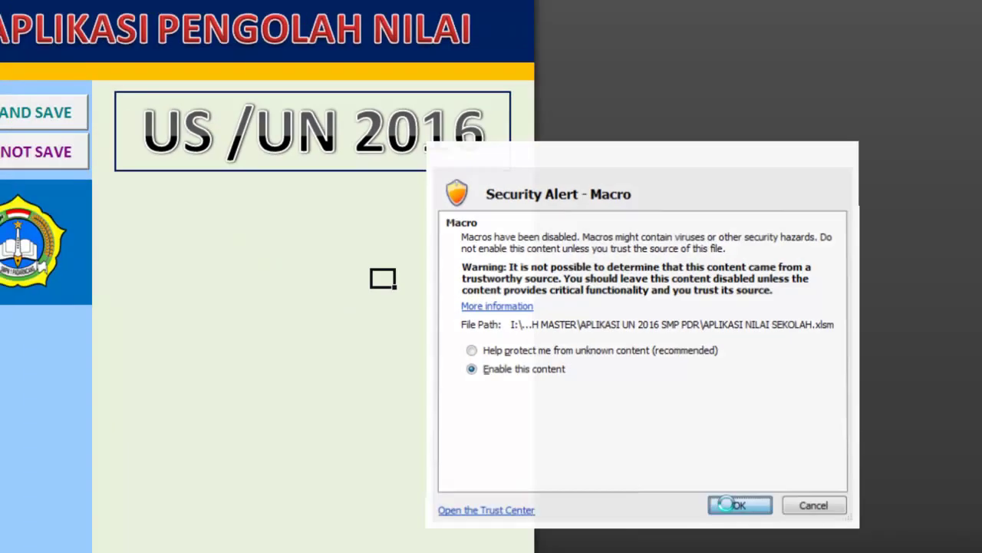
pyautogui.click(724, 492)
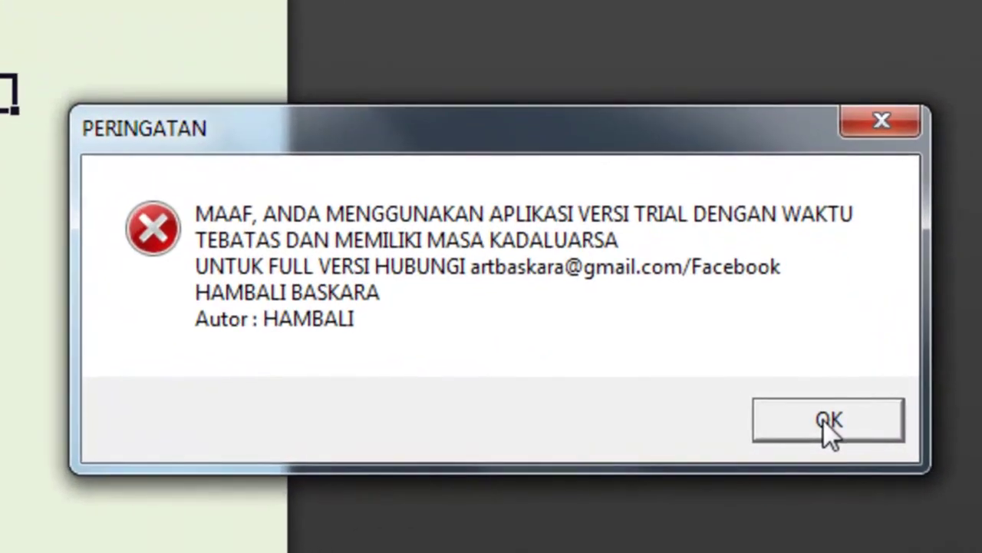
pyautogui.click(825, 421)
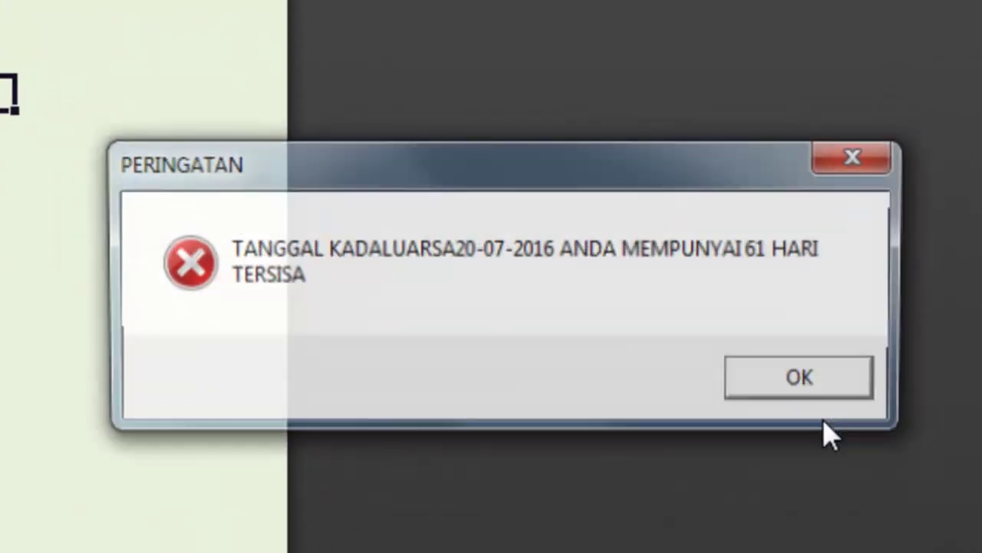
pyautogui.click(825, 381)
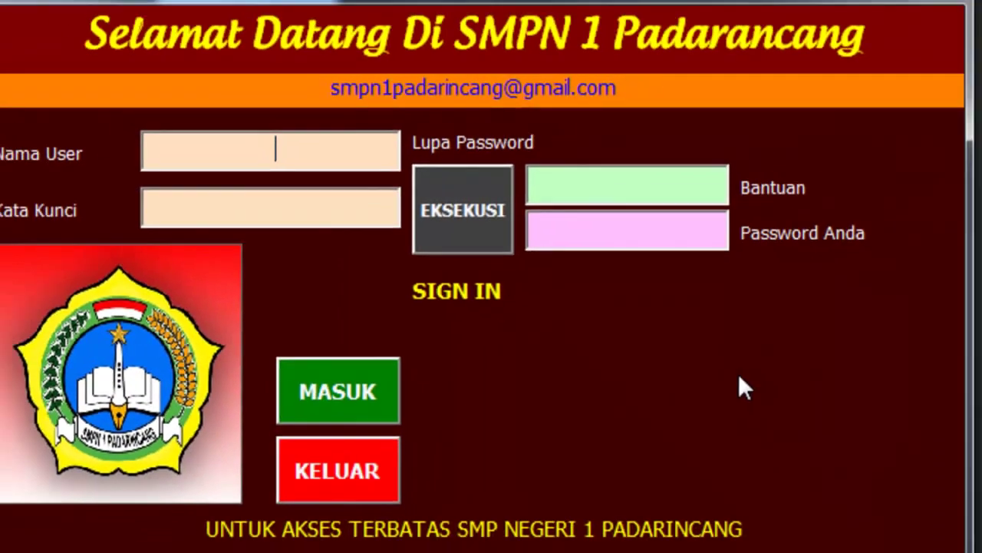
# Step: Sign in with the school user name and password, then acknowledge the Login Berhasil message
pyautogui.write('SMPN')
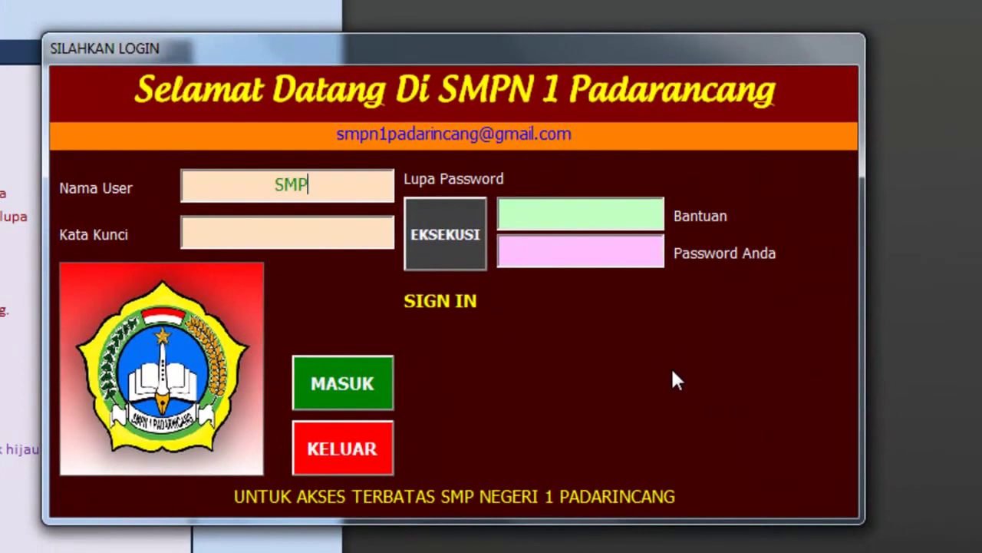
pyautogui.write('1PADARINCANG')
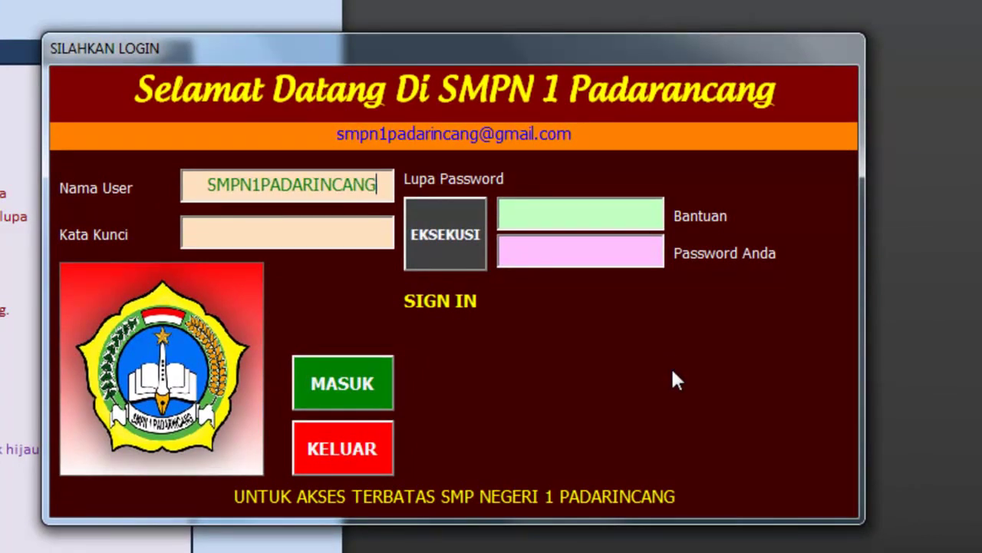
pyautogui.write('******')
pyautogui.click(366, 386)
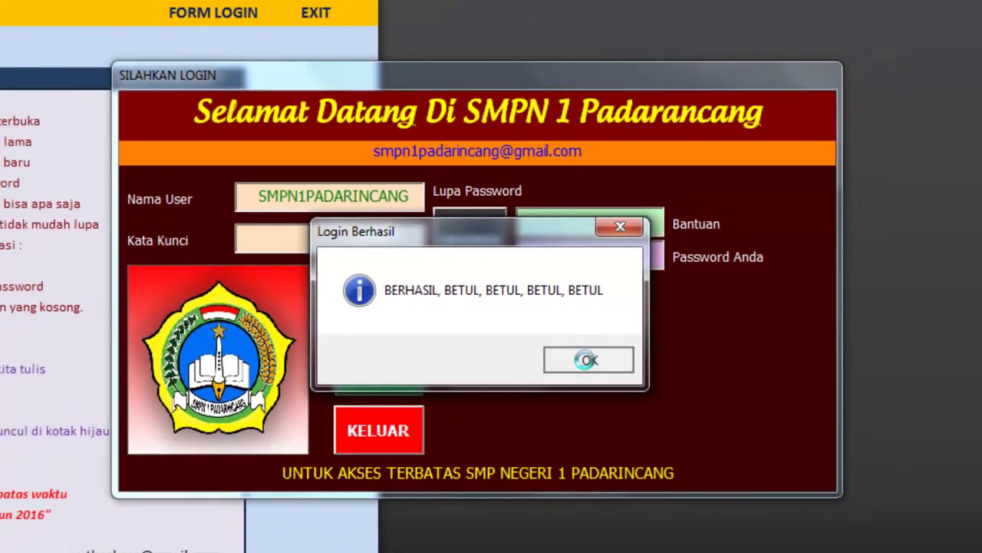
pyautogui.click(588, 360)
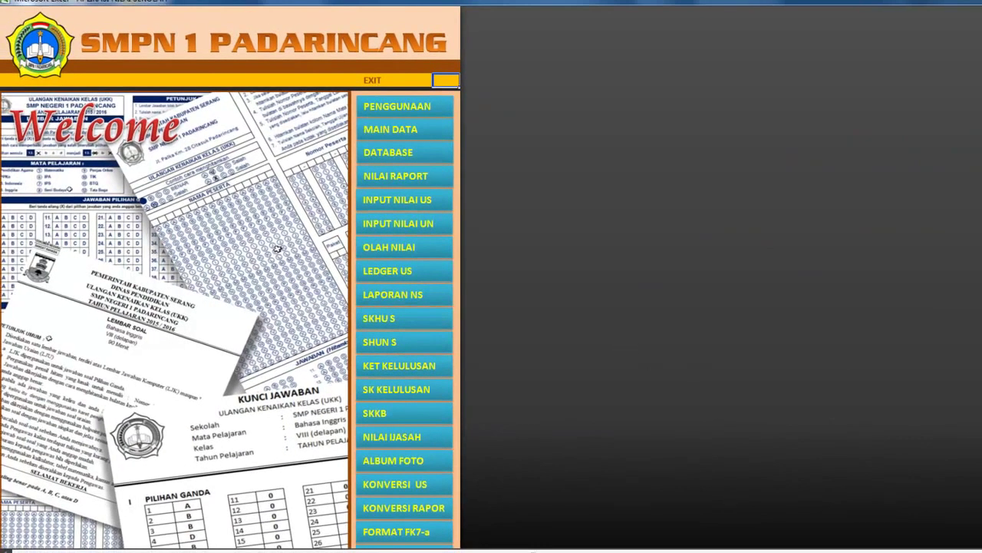
pyautogui.scroll(-1, 230, 276)
pyautogui.scroll(-1, 230, 277)
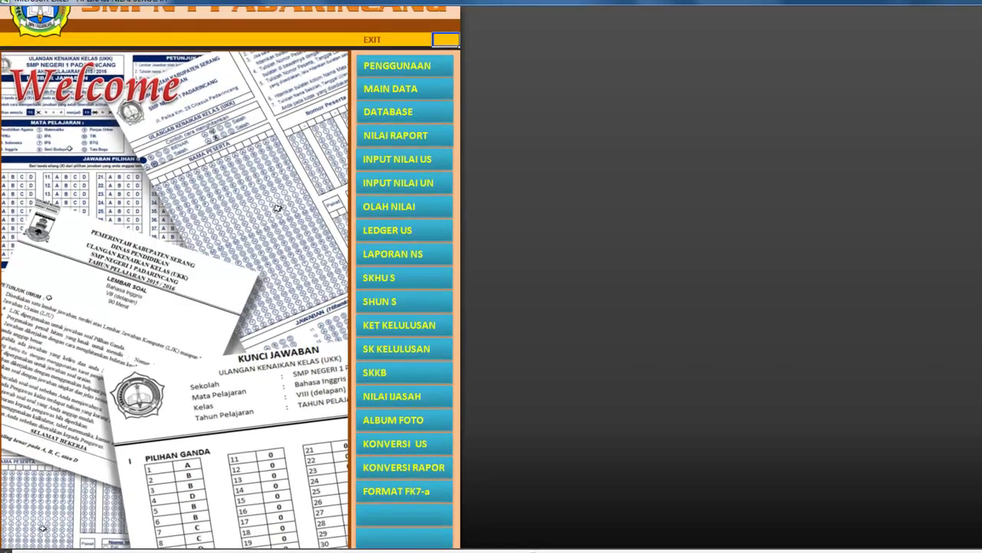
pyautogui.scroll(-1, 231, 277)
pyautogui.scroll(-1, 230, 277)
pyautogui.scroll(-1, 230, 276)
pyautogui.scroll(-1, 231, 276)
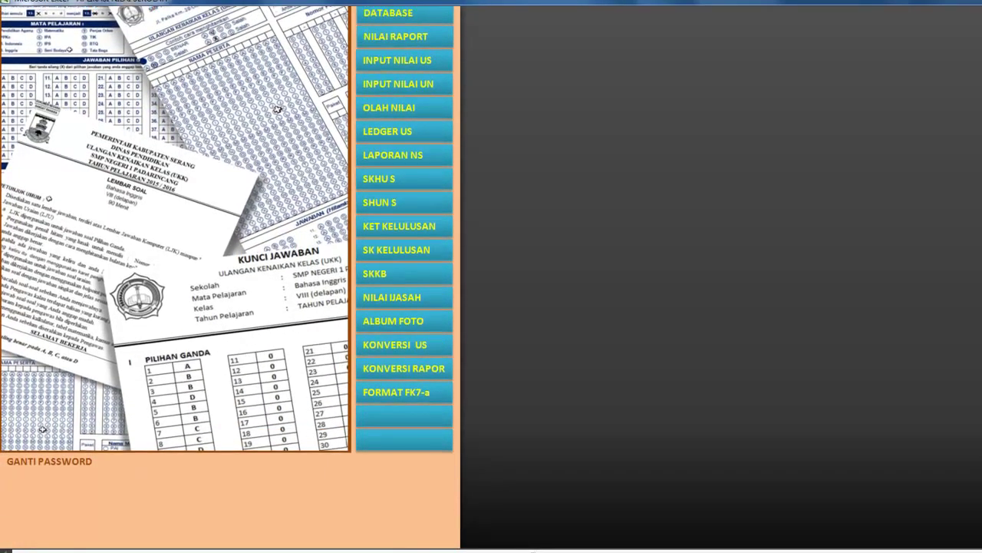
pyautogui.scroll(-1, 230, 277)
pyautogui.scroll(-1, 230, 276)
pyautogui.scroll(5, 230, 277)
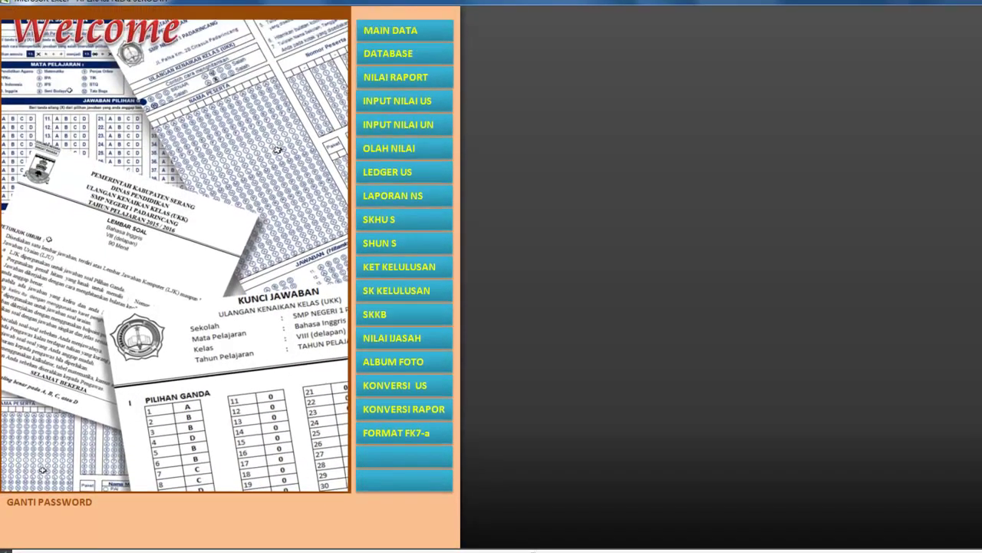
pyautogui.scroll(4, 230, 276)
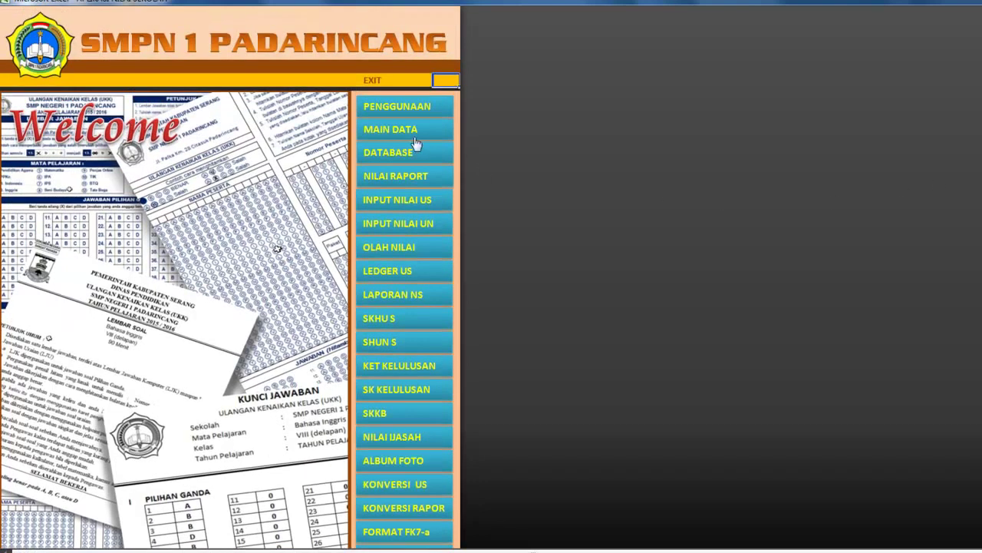
pyautogui.click(415, 137)
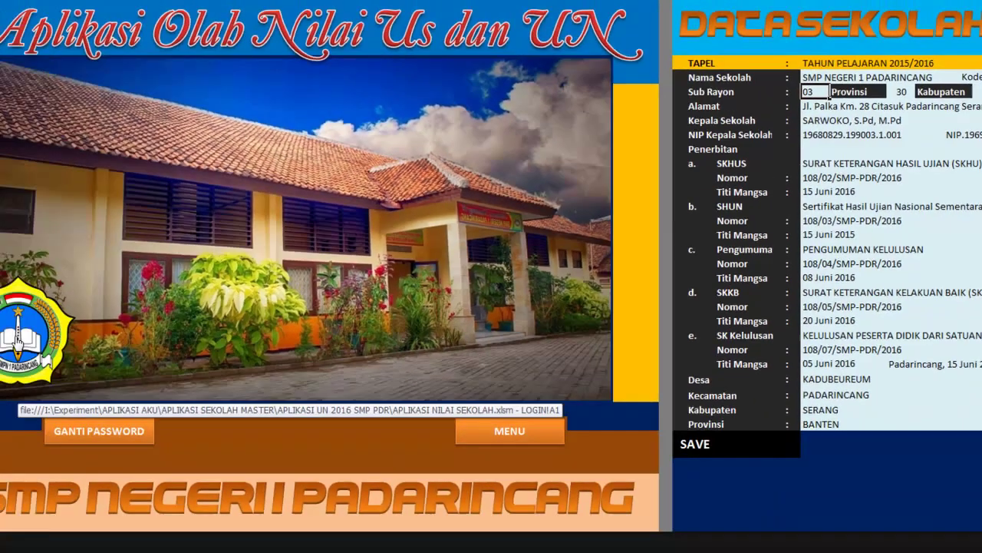
pyautogui.click(99, 430)
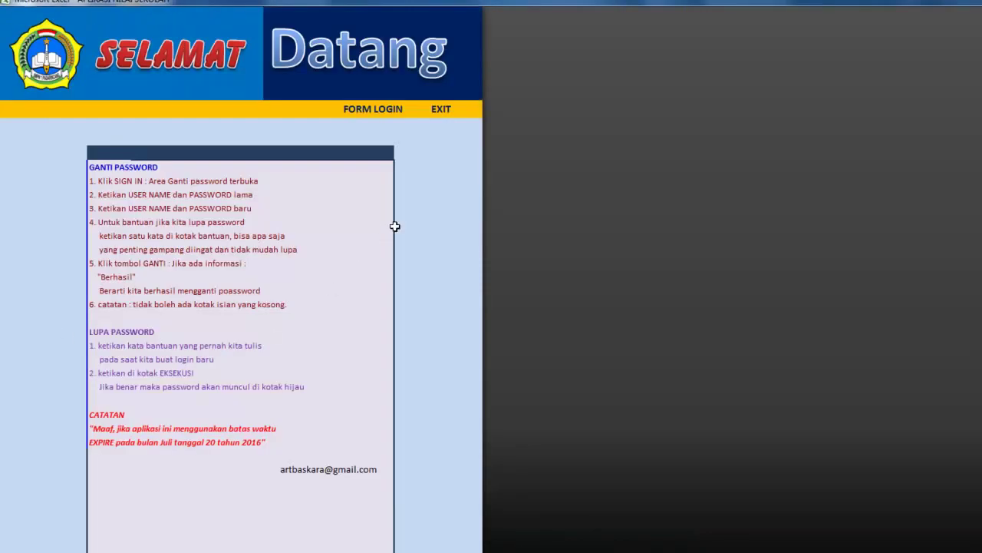
pyautogui.click(49, 68)
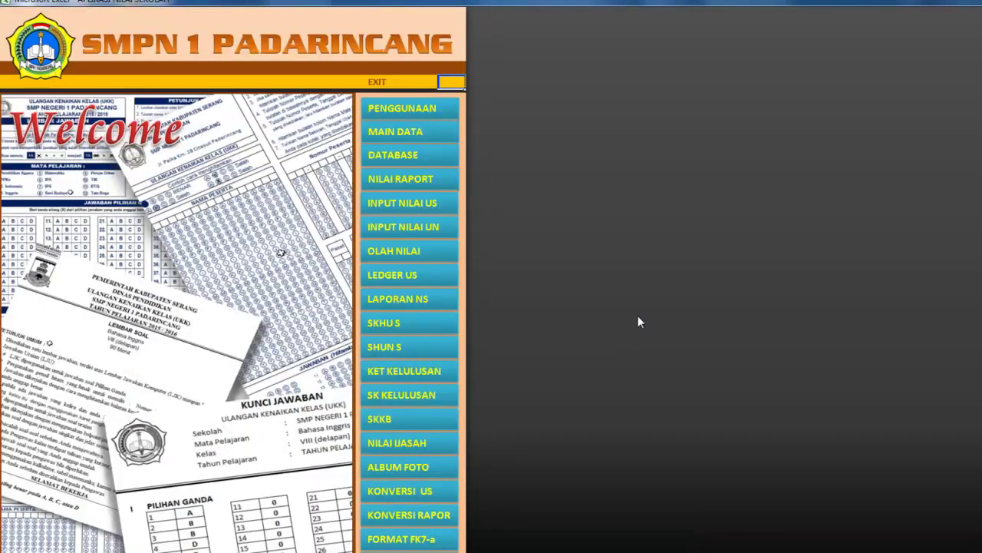
pyautogui.click(420, 156)
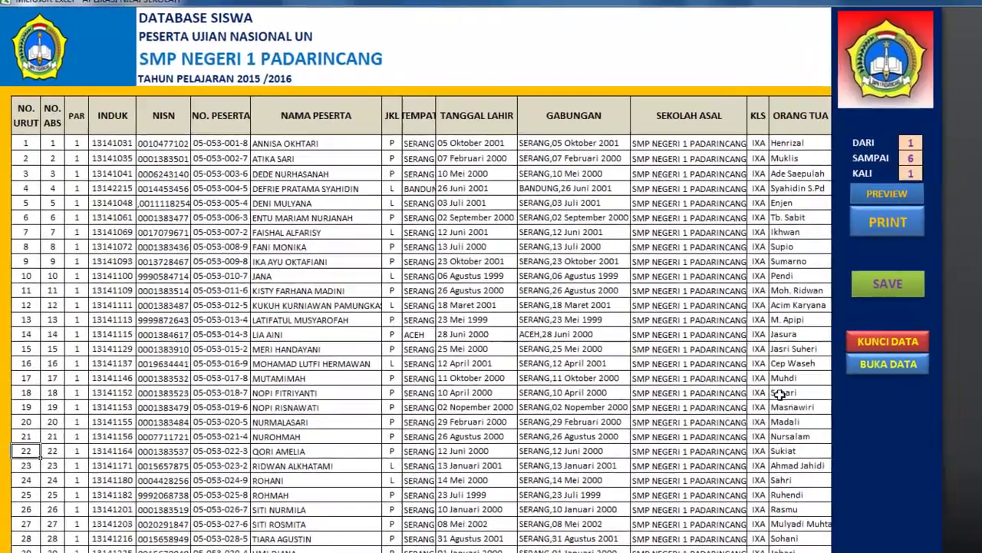
pyautogui.scroll(-1, 437, 292)
pyautogui.scroll(-3, 438, 291)
pyautogui.scroll(-3, 437, 291)
pyautogui.scroll(-3, 437, 292)
pyautogui.scroll(-4, 438, 292)
pyautogui.scroll(-4, 438, 291)
pyautogui.scroll(-4, 437, 292)
pyautogui.scroll(-5, 437, 292)
pyautogui.scroll(-5, 437, 292)
pyautogui.scroll(-5, 437, 291)
pyautogui.scroll(-5, 437, 292)
pyautogui.scroll(-5, 438, 292)
pyautogui.scroll(-4, 438, 291)
pyautogui.scroll(-1, 437, 291)
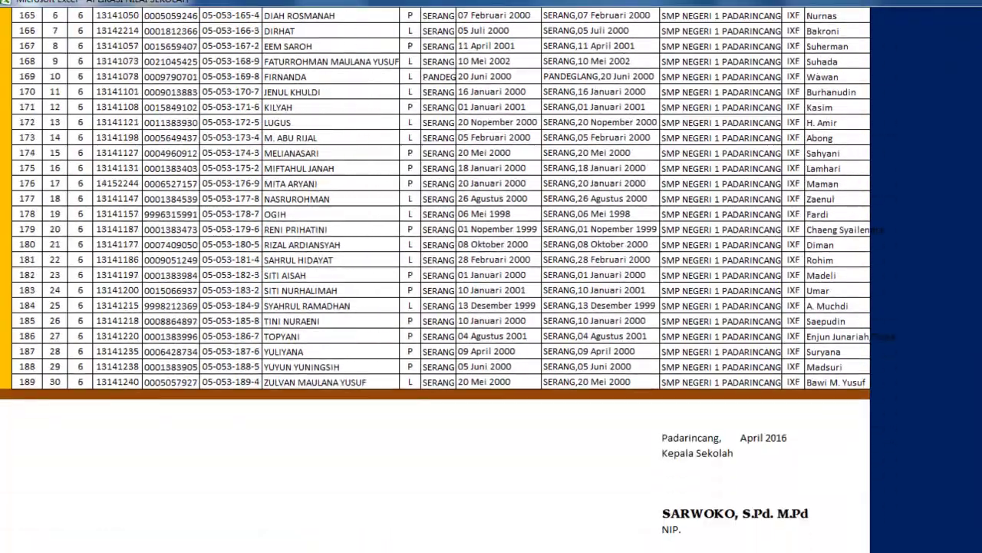
pyautogui.scroll(-1, 437, 292)
pyautogui.scroll(1, 437, 291)
pyautogui.scroll(15, 438, 291)
pyautogui.scroll(20, 438, 292)
pyautogui.scroll(10, 437, 291)
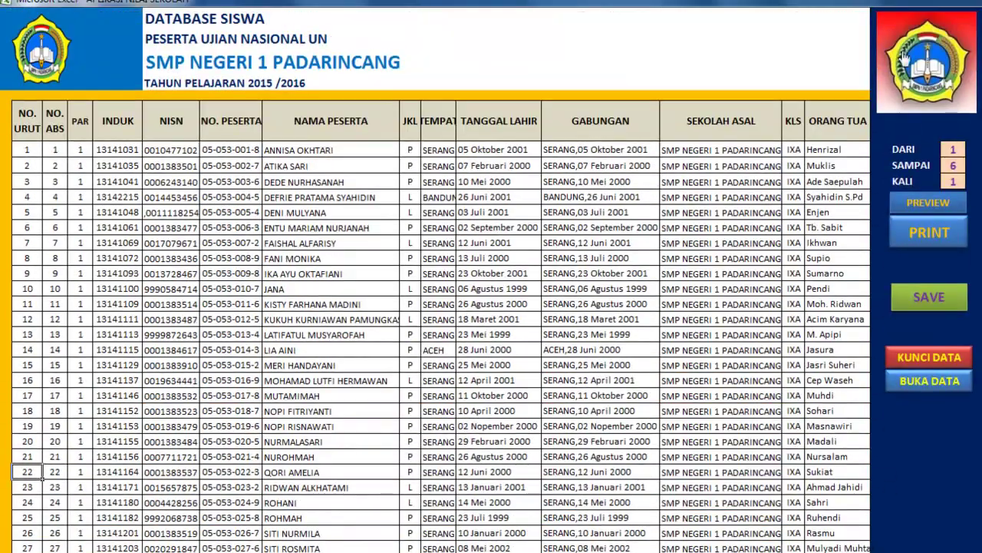
pyautogui.click(902, 57)
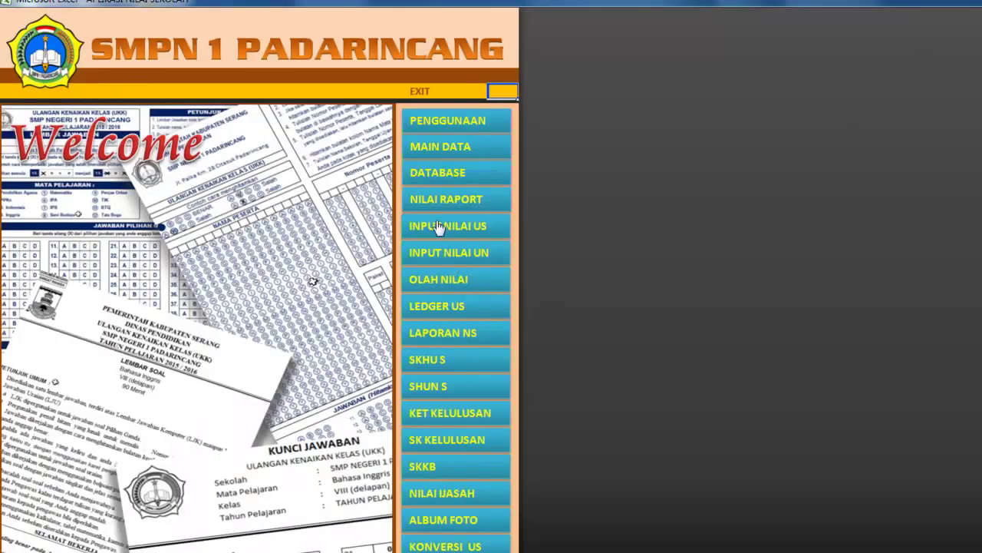
# Step: Open NILAI RAPORT and show grades for PKn, Bahasa Indonesia, Bahasa Inggris, Matematika, IPA and IPS
pyautogui.click(439, 201)
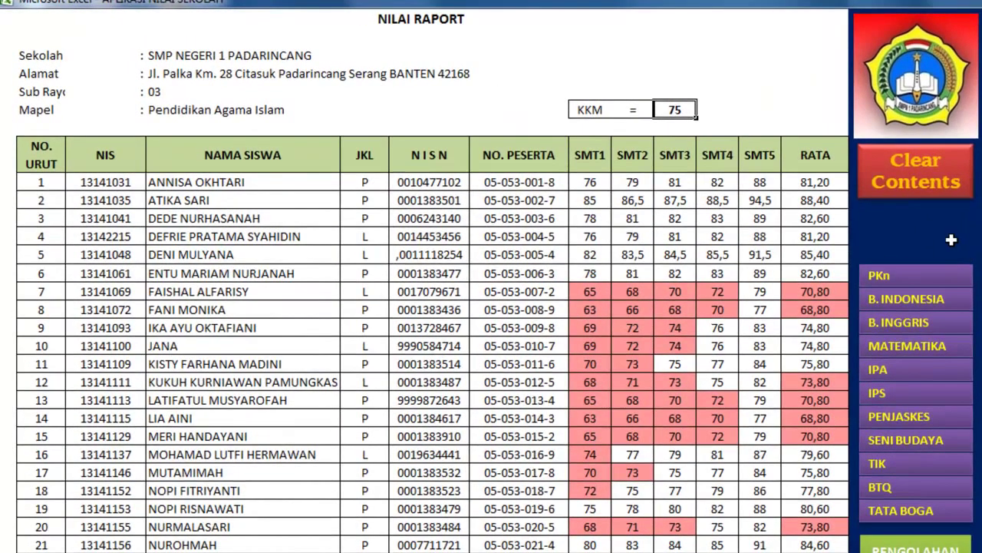
pyautogui.click(925, 278)
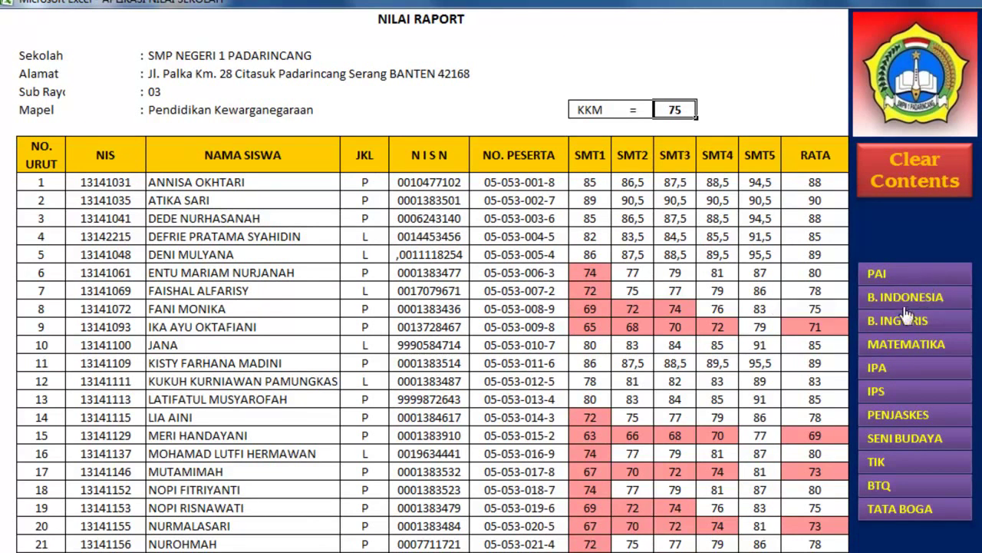
pyautogui.click(902, 302)
pyautogui.click(896, 315)
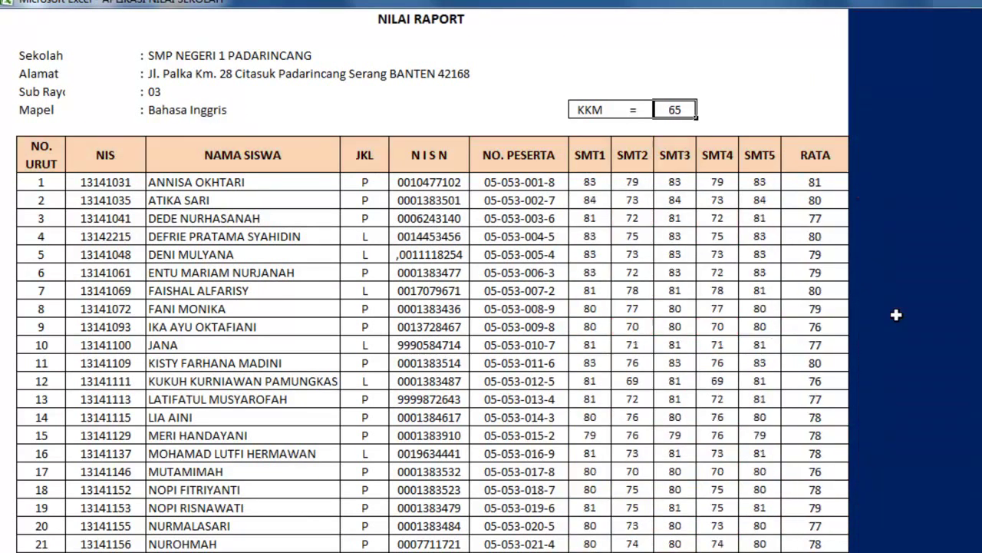
pyautogui.moveTo(897, 314)
pyautogui.click(894, 349)
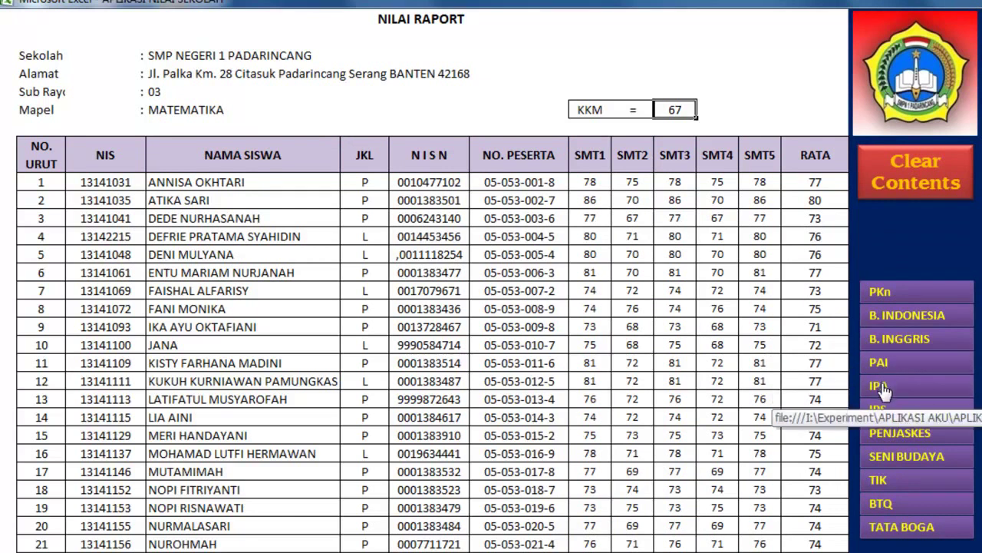
pyautogui.click(882, 388)
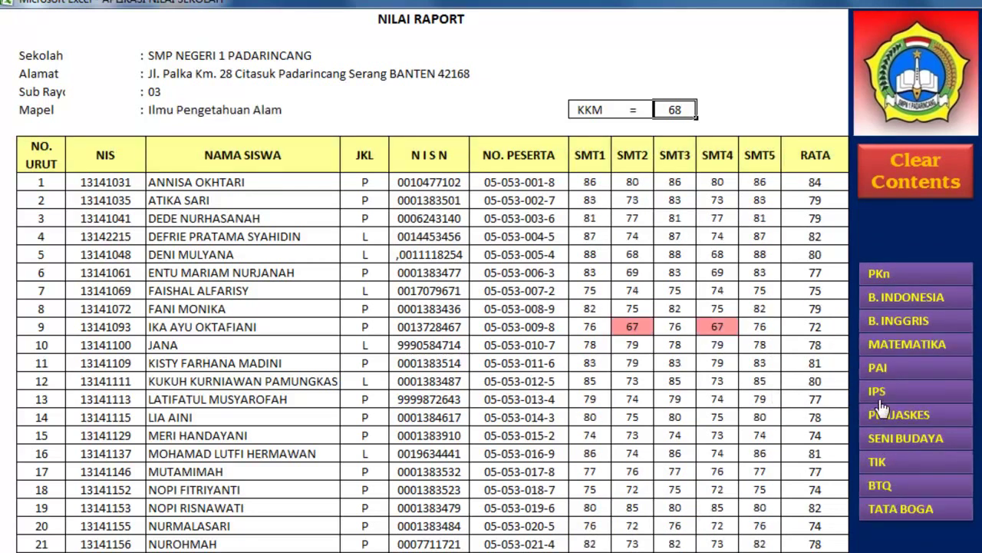
pyautogui.click(879, 397)
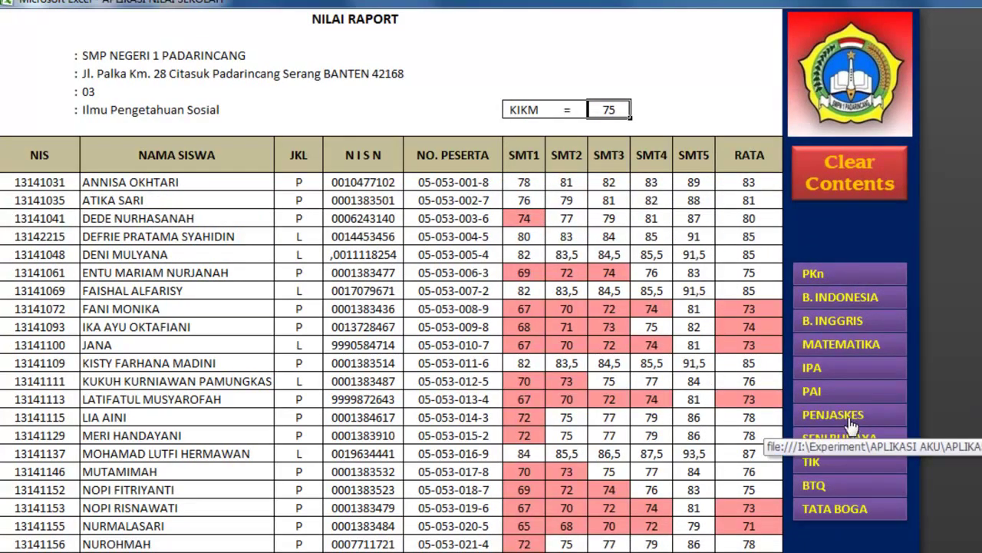
# Step: Show report grades for PJOK, Seni Budaya, TIK, BTQ and Tata Boga, then return to the menu
pyautogui.click(882, 415)
pyautogui.click(880, 443)
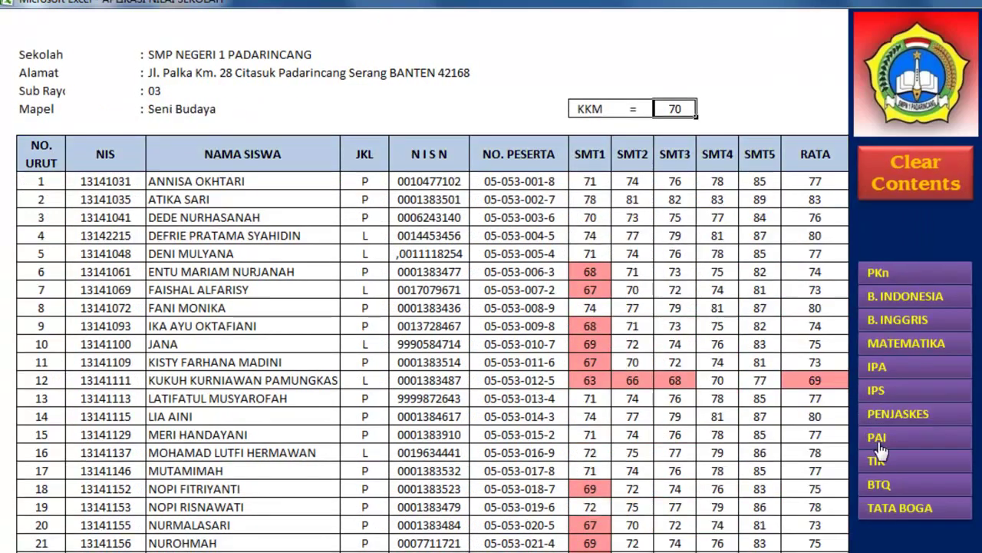
pyautogui.click(883, 463)
pyautogui.click(881, 482)
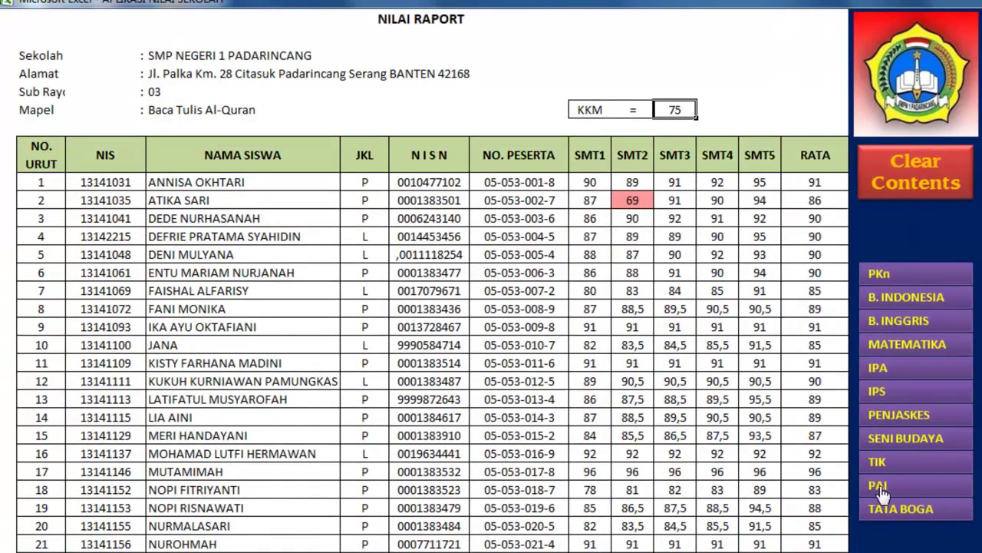
pyautogui.click(882, 509)
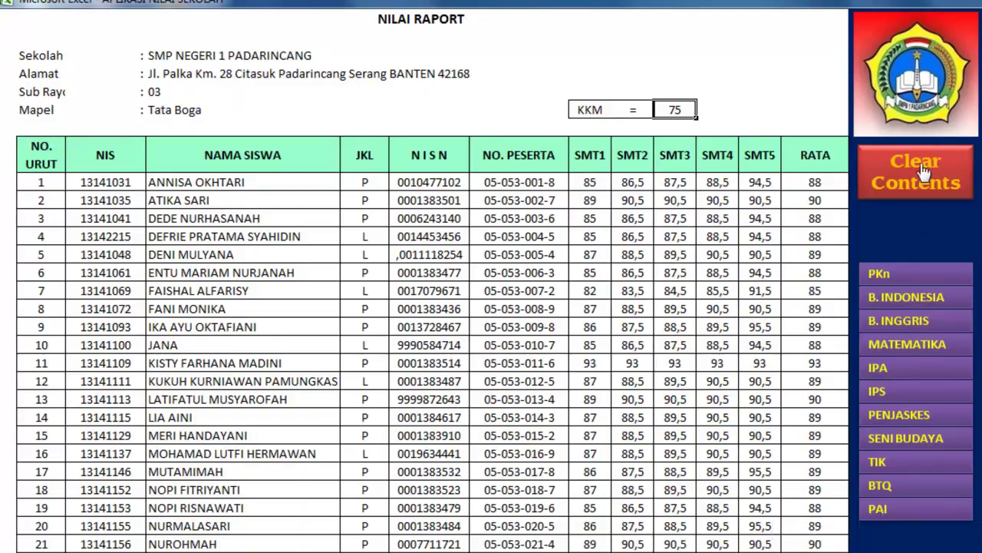
pyautogui.click(923, 174)
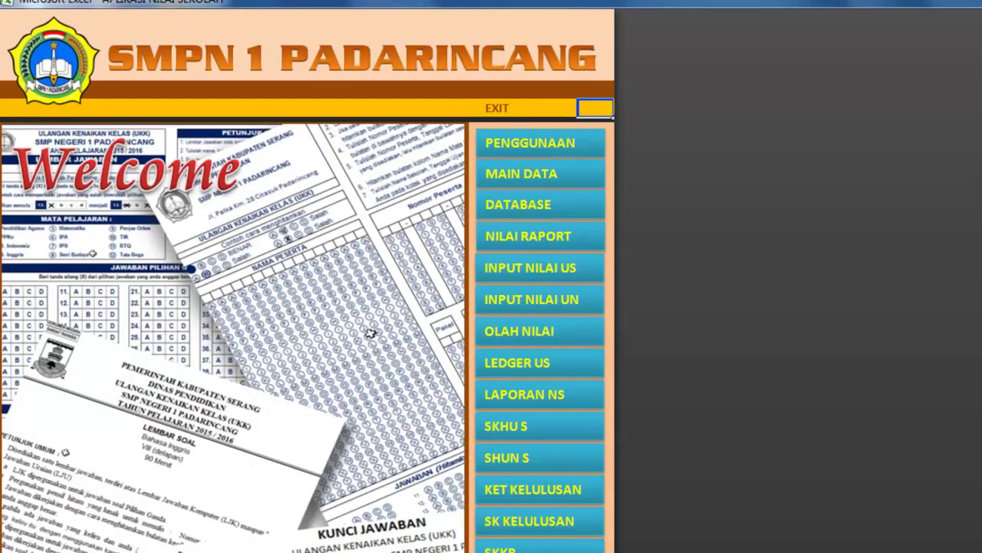
# Step: Open the KONVERSI RAPOR sheet and browse each student's averaged and converted subject scores
pyautogui.scroll(-1, 307, 280)
pyautogui.scroll(-1, 307, 280)
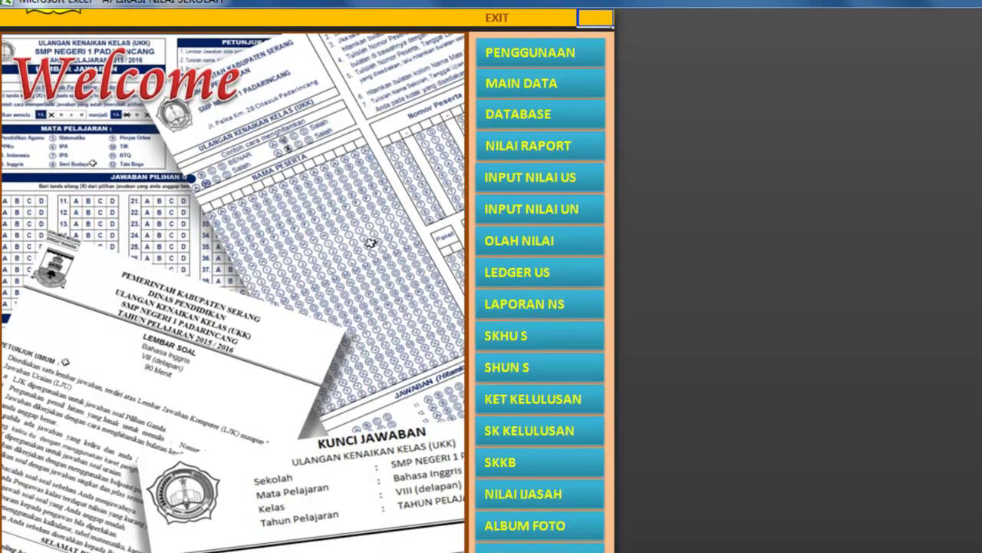
pyautogui.click(528, 145)
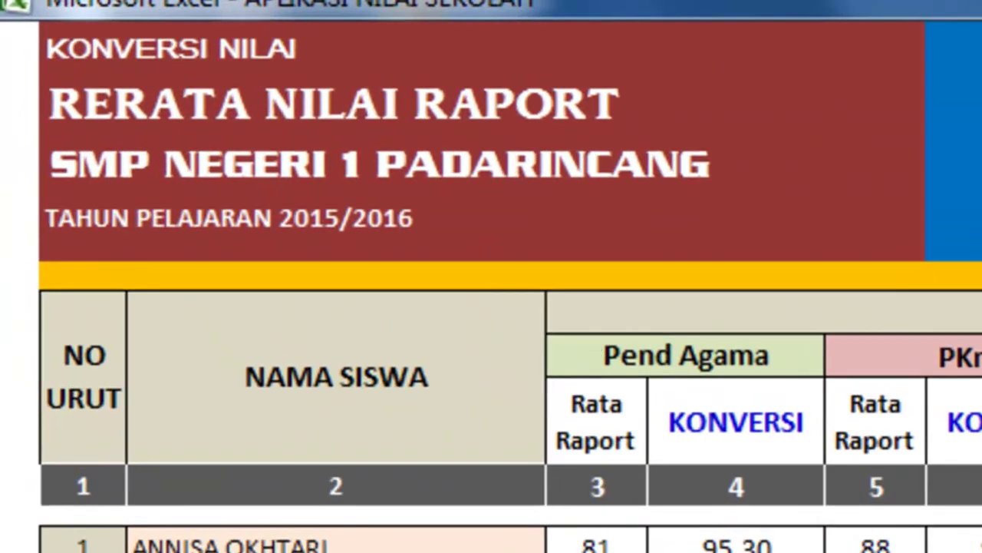
pyautogui.hscroll(1, 492, 286)
pyautogui.hscroll(1, 491, 286)
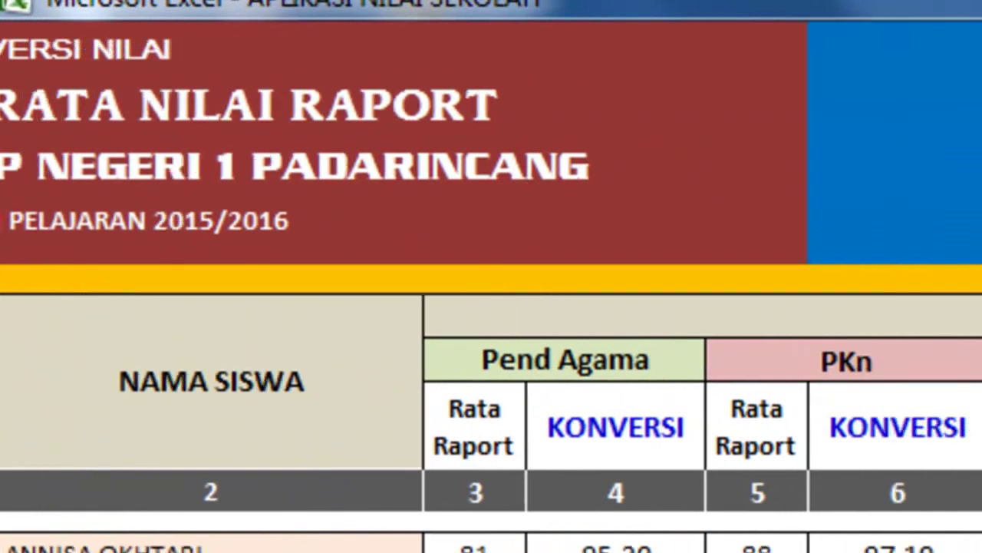
pyautogui.scroll(-15, 491, 276)
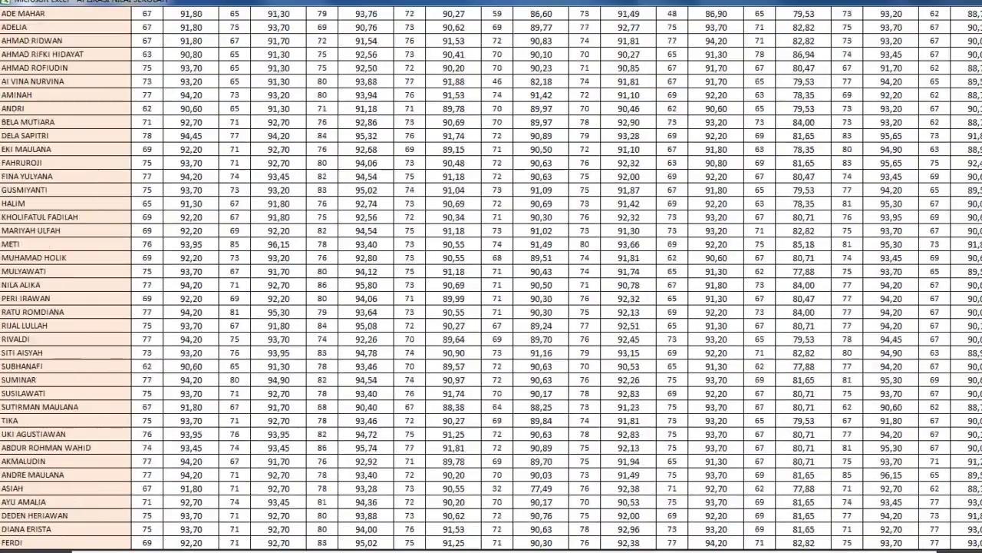
pyautogui.scroll(-8, 866, 449)
pyautogui.scroll(-10, 866, 449)
pyautogui.scroll(-3, 866, 449)
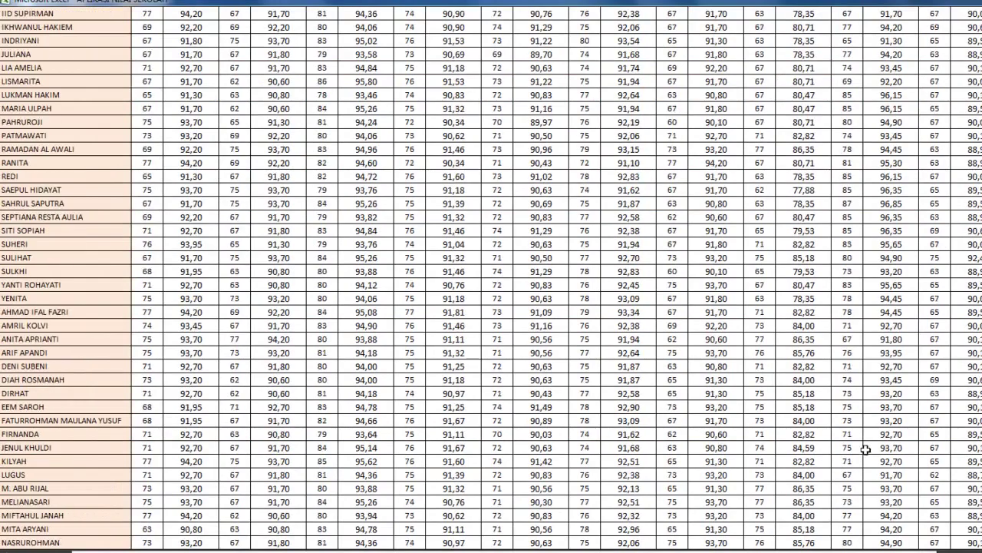
pyautogui.hscroll(-1, 491, 276)
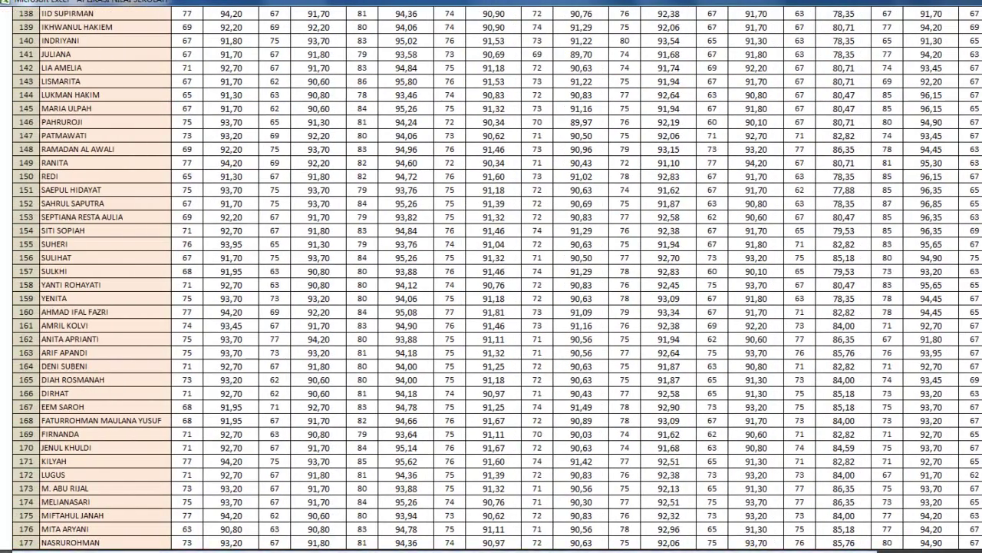
pyautogui.scroll(20, 491, 276)
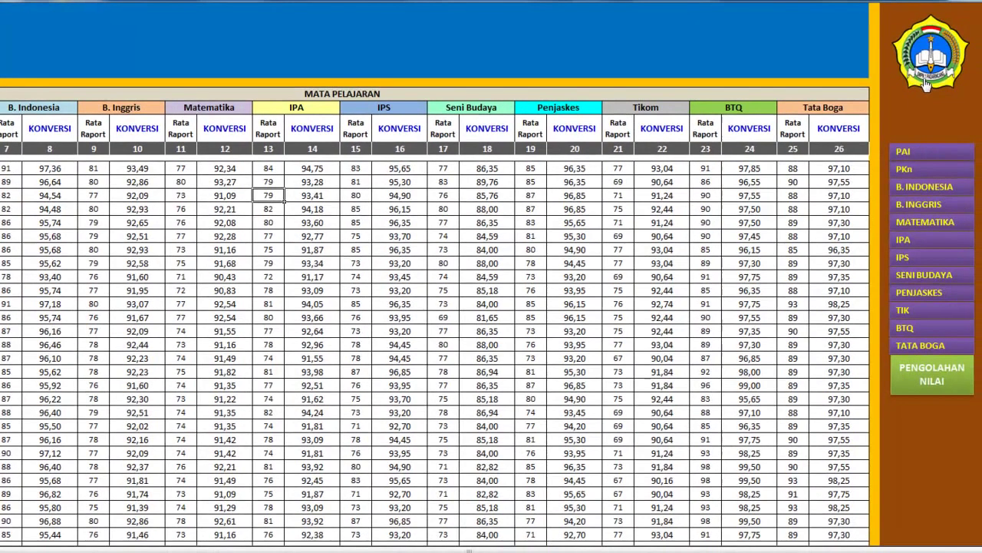
# Step: View the KONVERSI US table and the OLAH NILAI sheet, scrolling across to its LULUS column
pyautogui.click(926, 84)
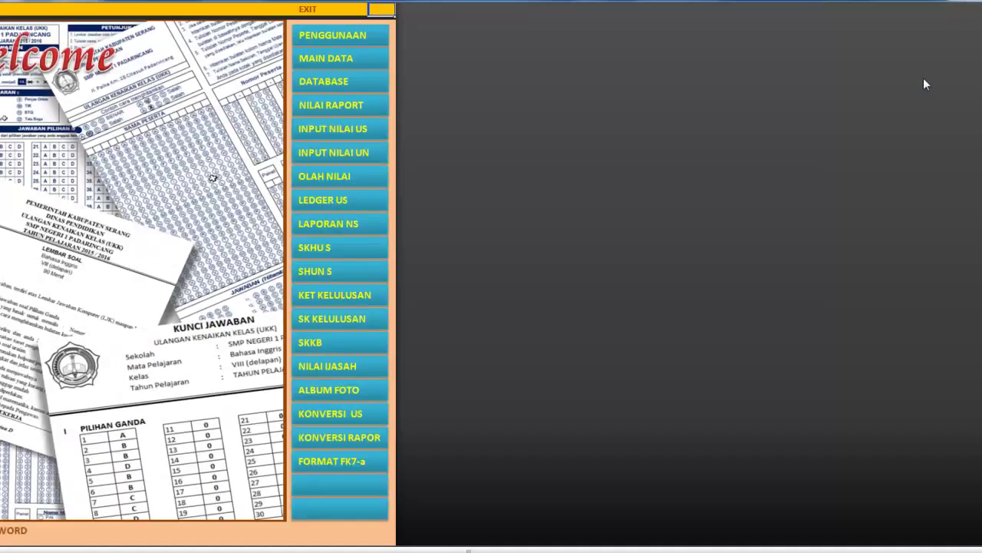
pyautogui.click(336, 415)
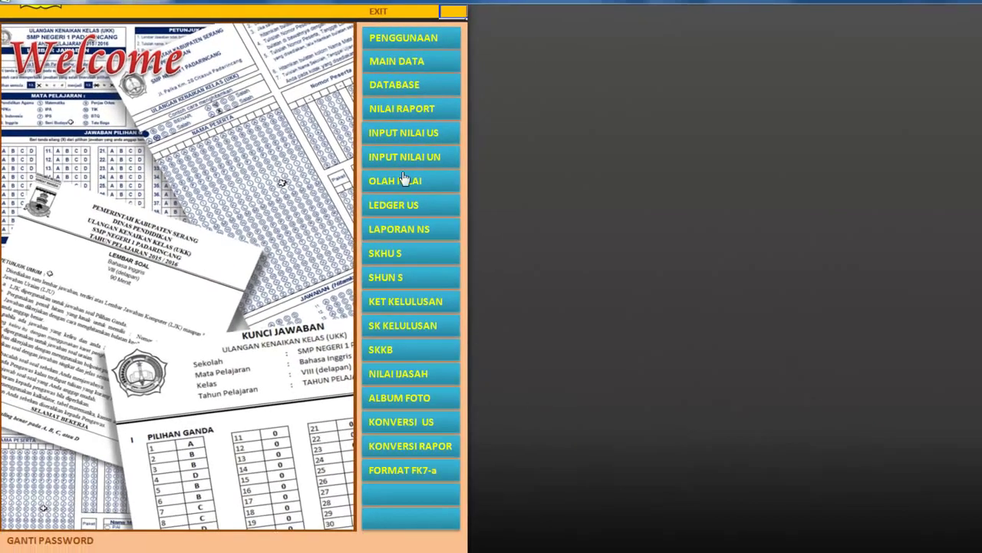
pyautogui.click(404, 179)
pyautogui.moveTo(537, 550); pyautogui.dragTo(184, 549)
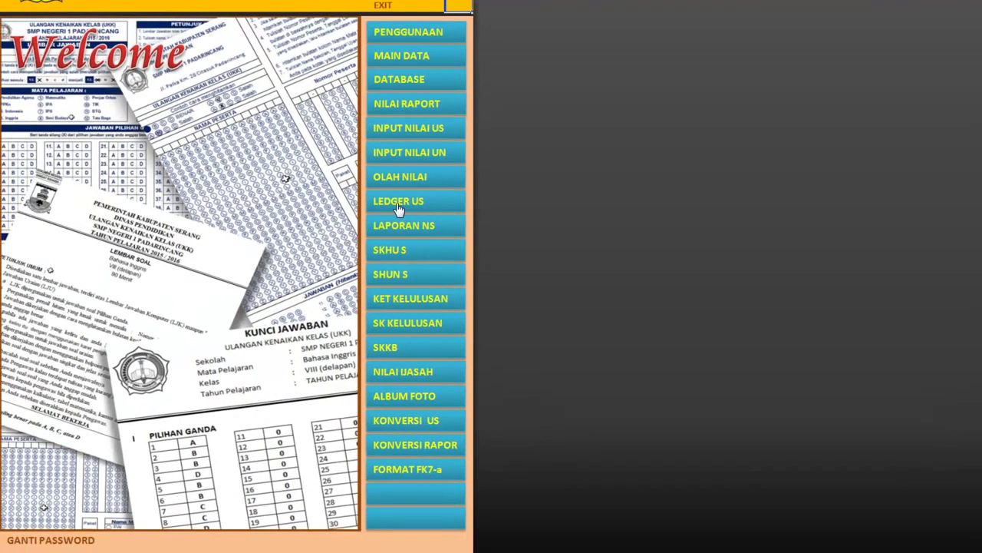
pyautogui.click(396, 201)
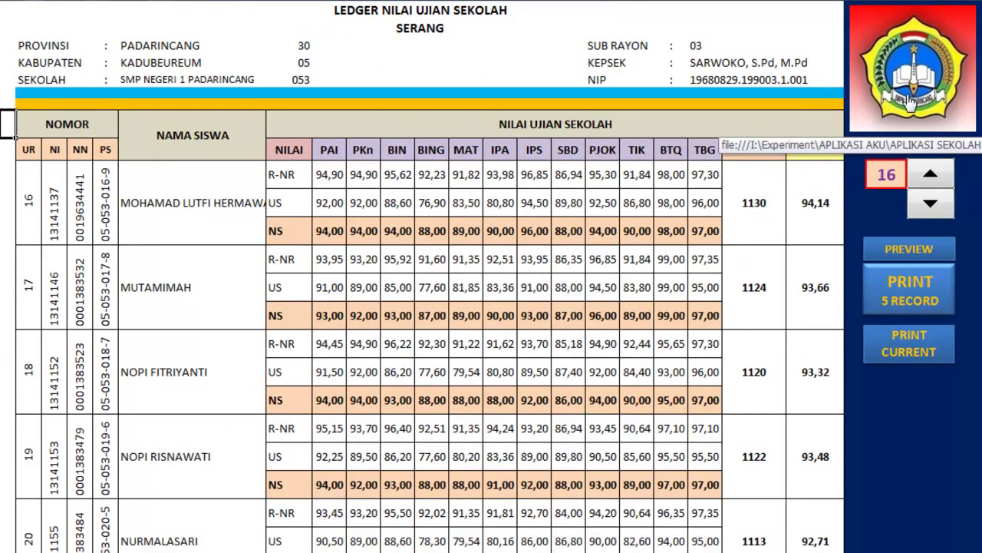
pyautogui.click(908, 102)
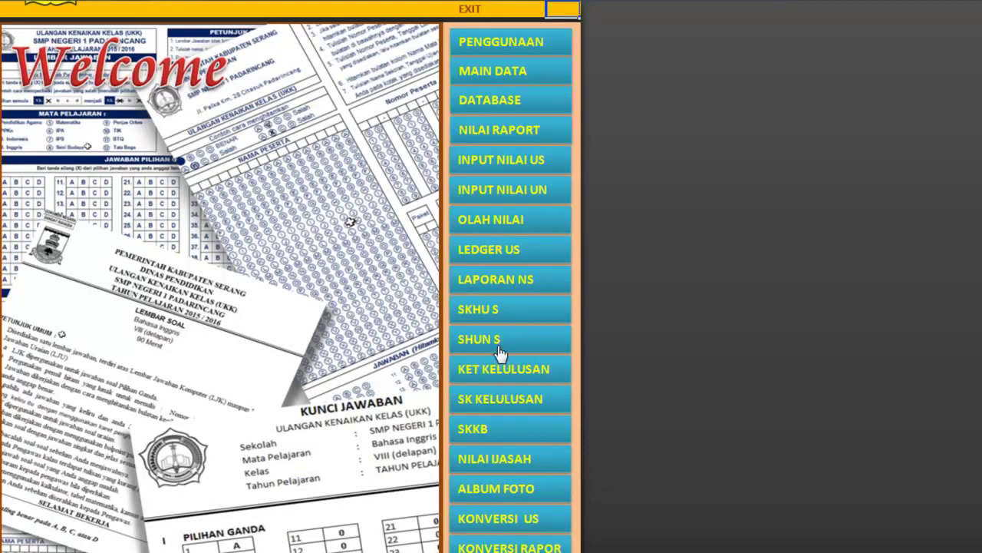
pyautogui.click(493, 374)
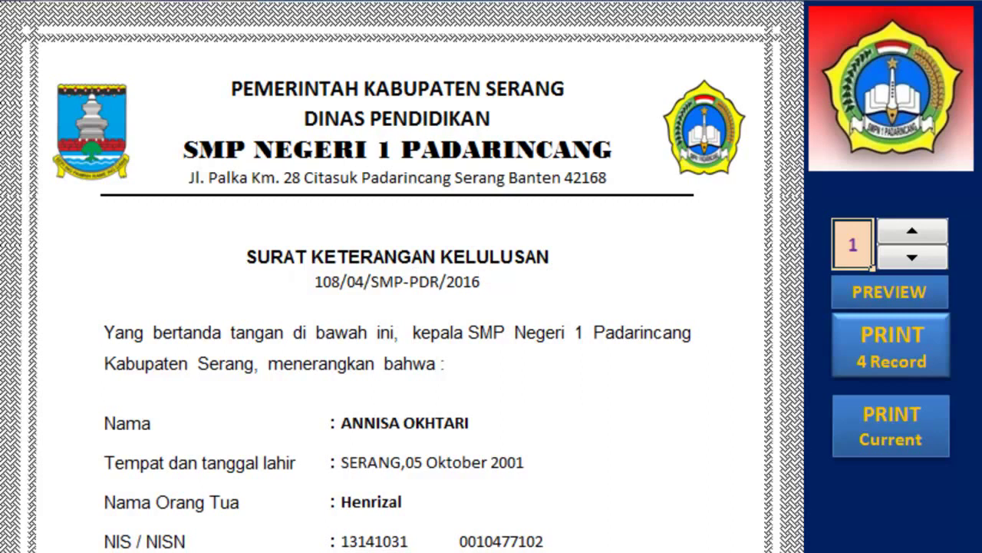
pyautogui.click(912, 240)
pyautogui.click(913, 234)
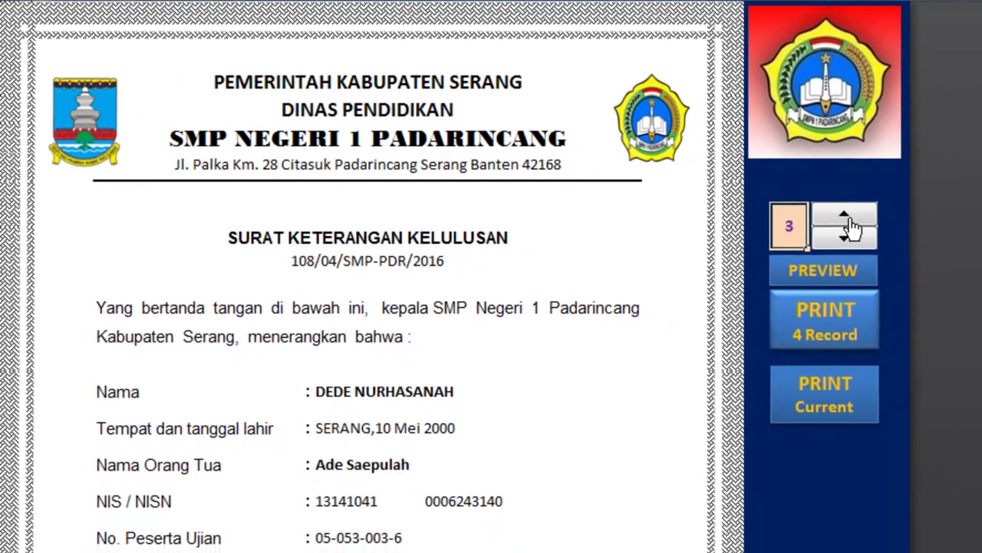
pyautogui.click(847, 218)
pyautogui.click(847, 218)
pyautogui.click(837, 212)
pyautogui.click(836, 212)
pyautogui.click(836, 213)
pyautogui.click(836, 212)
pyautogui.click(836, 213)
pyautogui.click(836, 212)
pyautogui.click(835, 213)
pyautogui.click(836, 213)
pyautogui.click(836, 213)
pyautogui.click(836, 213)
pyautogui.click(835, 213)
pyautogui.click(835, 212)
pyautogui.click(836, 213)
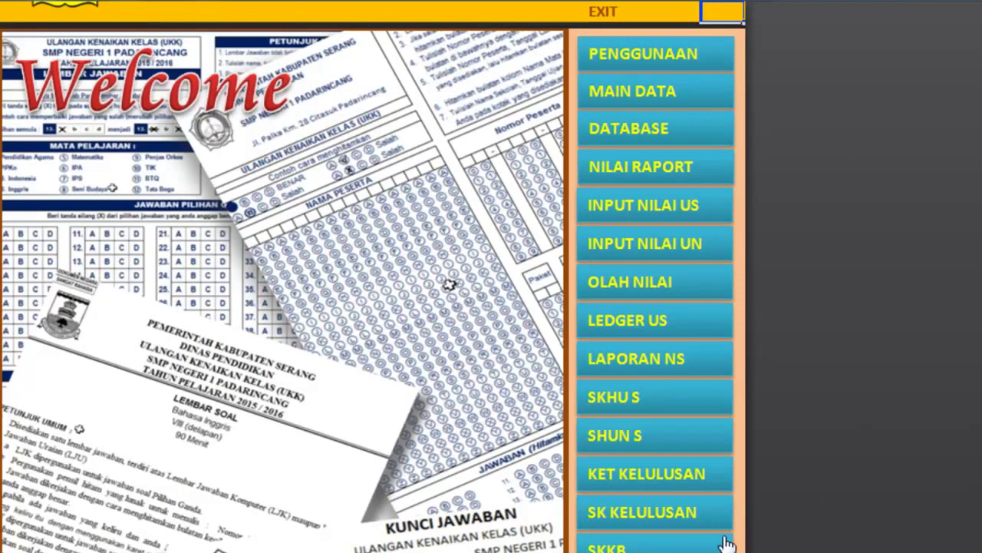
pyautogui.click(685, 516)
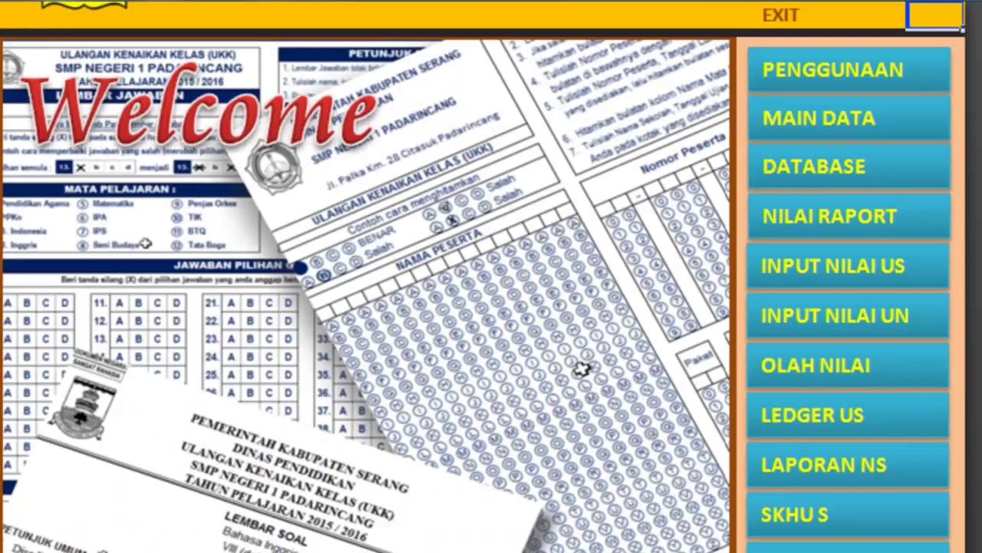
pyautogui.click(835, 511)
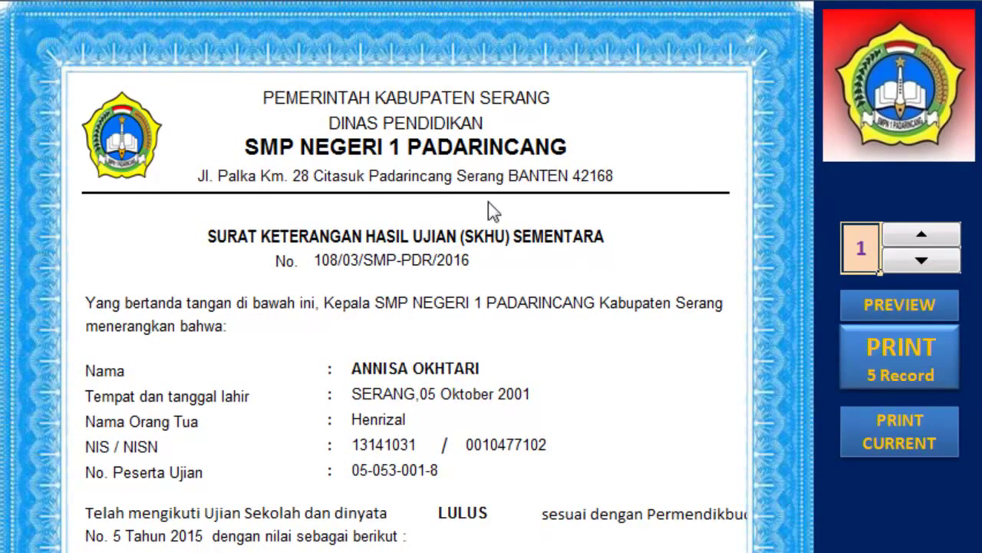
pyautogui.click(925, 240)
pyautogui.click(924, 239)
pyautogui.click(924, 239)
pyautogui.click(925, 240)
pyautogui.click(921, 238)
pyautogui.click(921, 237)
pyautogui.click(921, 238)
pyautogui.click(922, 238)
pyautogui.click(923, 238)
pyautogui.click(923, 239)
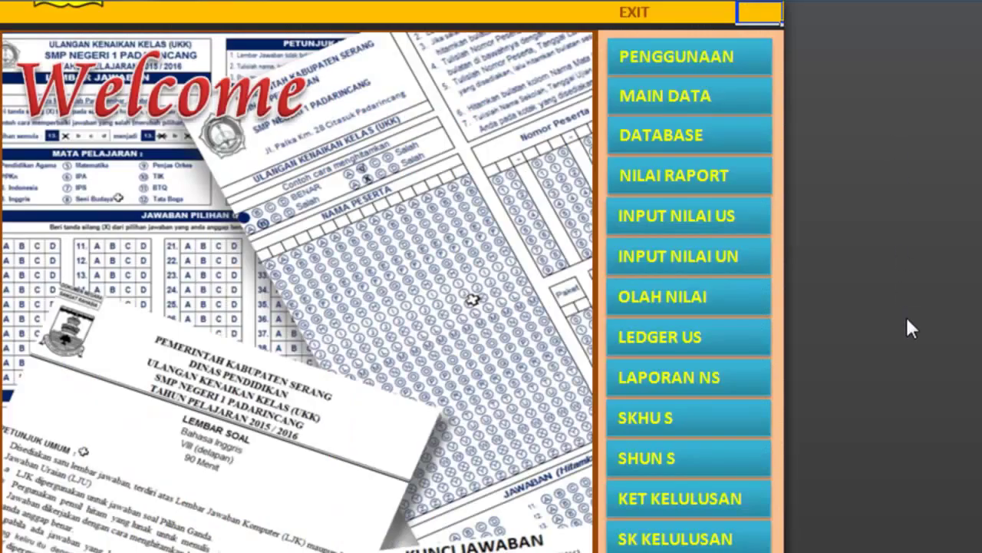
# Step: Open the temporary national exam certificate sheet, go back to the first student, then step forward
pyautogui.click(686, 461)
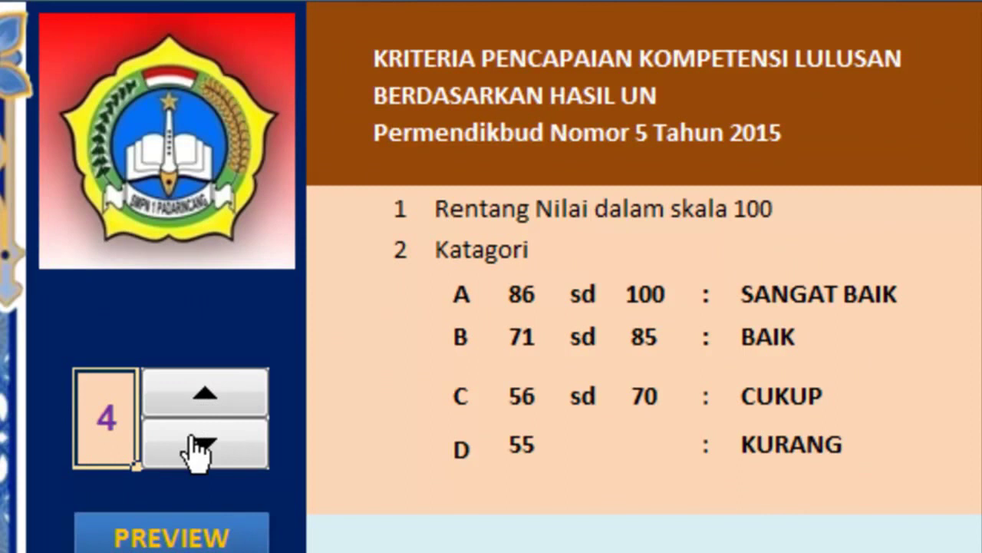
pyautogui.click(198, 453)
pyautogui.click(198, 452)
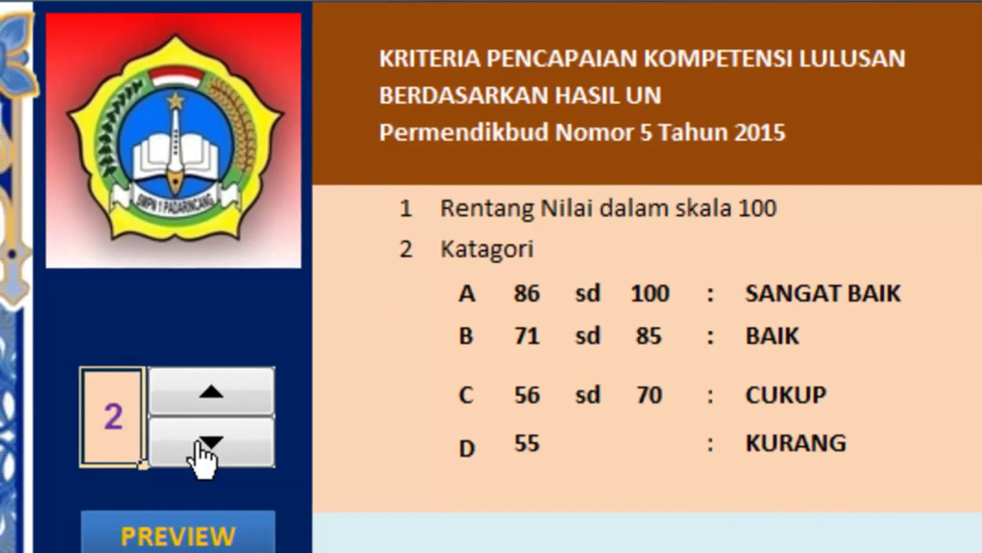
pyautogui.click(201, 452)
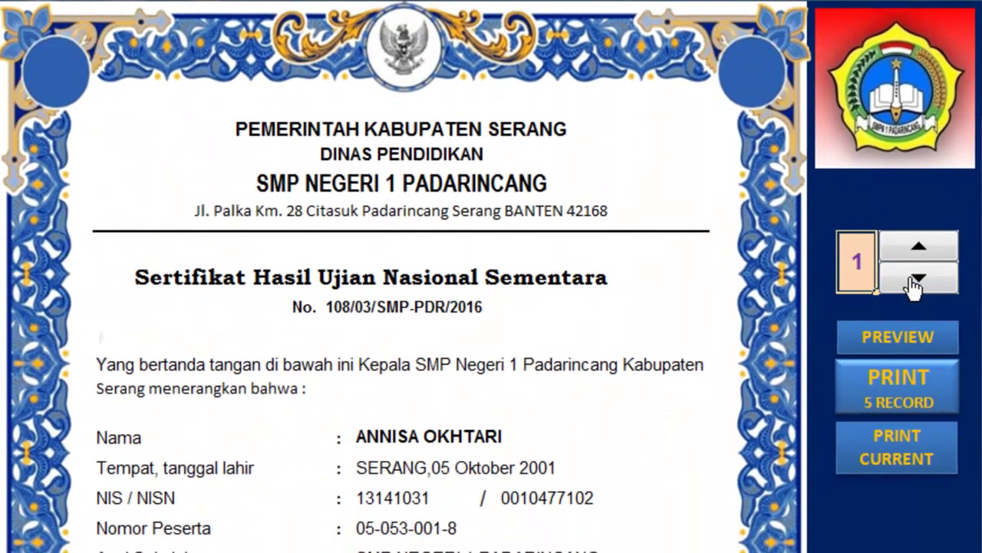
pyautogui.click(913, 246)
pyautogui.doubleClick(913, 246)
pyautogui.doubleClick(914, 247)
pyautogui.doubleClick(914, 247)
pyautogui.tripleClick(915, 248)
pyautogui.tripleClick(915, 248)
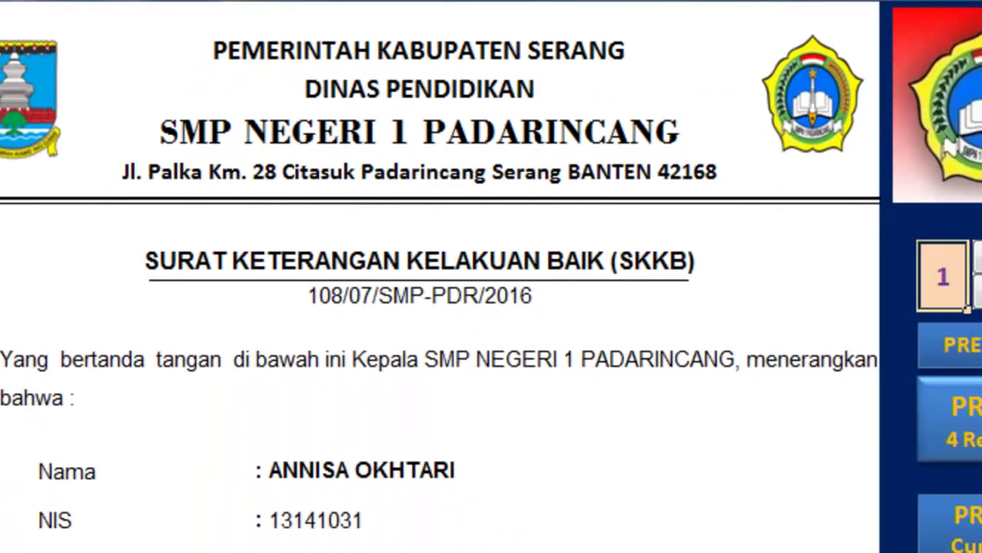
# Step: Step from the second student's record onward to later student records
pyautogui.click(917, 230)
pyautogui.click(917, 230)
pyautogui.tripleClick(917, 230)
pyautogui.doubleClick(917, 230)
pyautogui.click(917, 231)
pyautogui.doubleClick(917, 230)
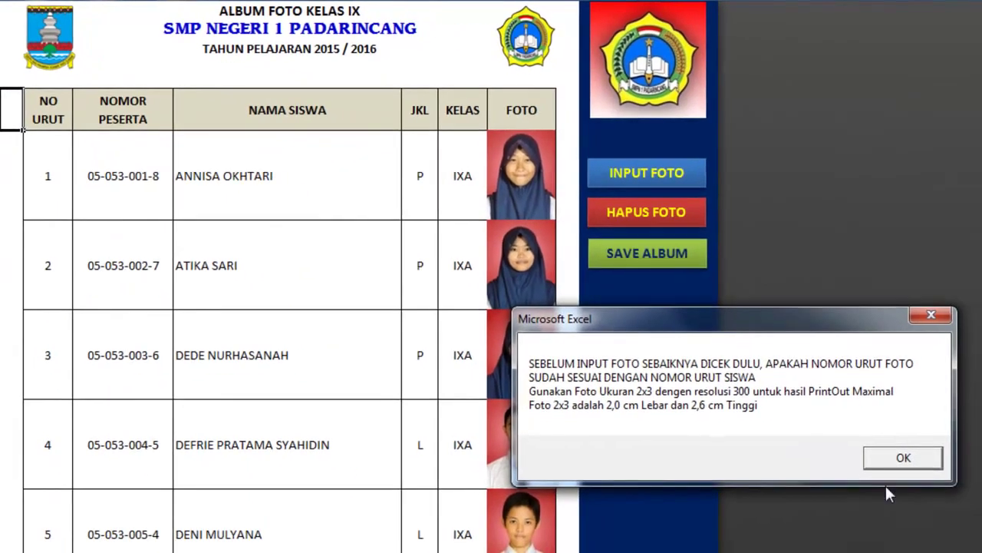
# Step: Dismiss the photo-input notice, scroll through the Kelas IX photo album, and return to Welcome
pyautogui.click(895, 459)
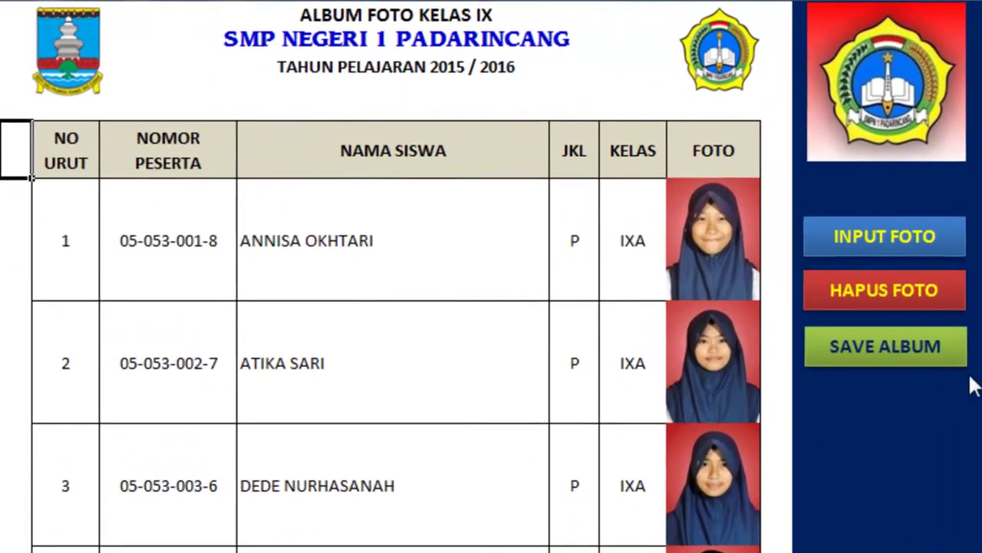
pyautogui.scroll(-1, 384, 276)
pyautogui.scroll(-2, 384, 276)
pyautogui.scroll(-1, 384, 277)
pyautogui.scroll(-2, 384, 277)
pyautogui.scroll(-1, 383, 276)
pyautogui.scroll(-2, 384, 276)
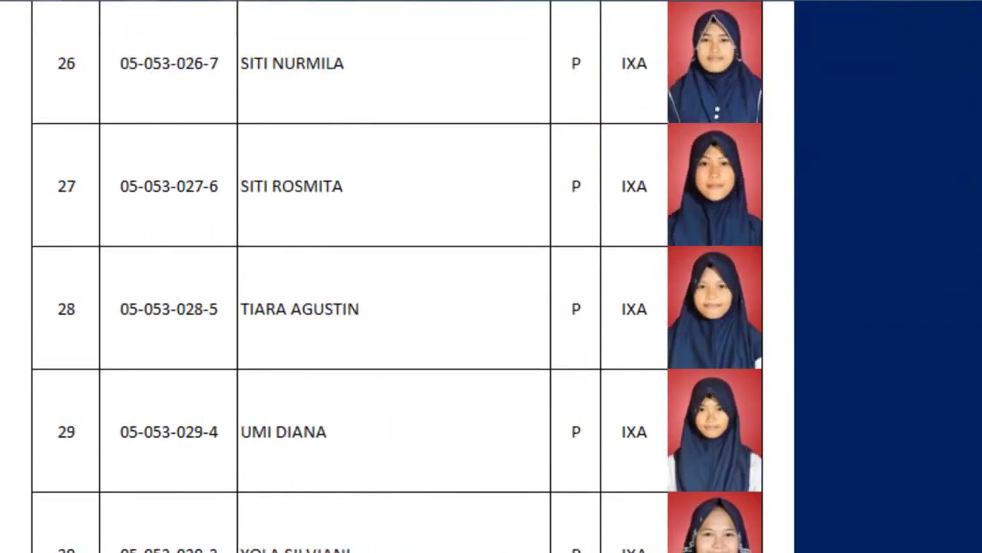
pyautogui.scroll(-1, 384, 277)
pyautogui.scroll(-3, 384, 276)
pyautogui.scroll(-2, 383, 277)
pyautogui.scroll(-2, 383, 276)
pyautogui.scroll(-3, 384, 276)
pyautogui.scroll(-2, 383, 277)
pyautogui.scroll(-3, 384, 277)
pyautogui.scroll(-1, 384, 276)
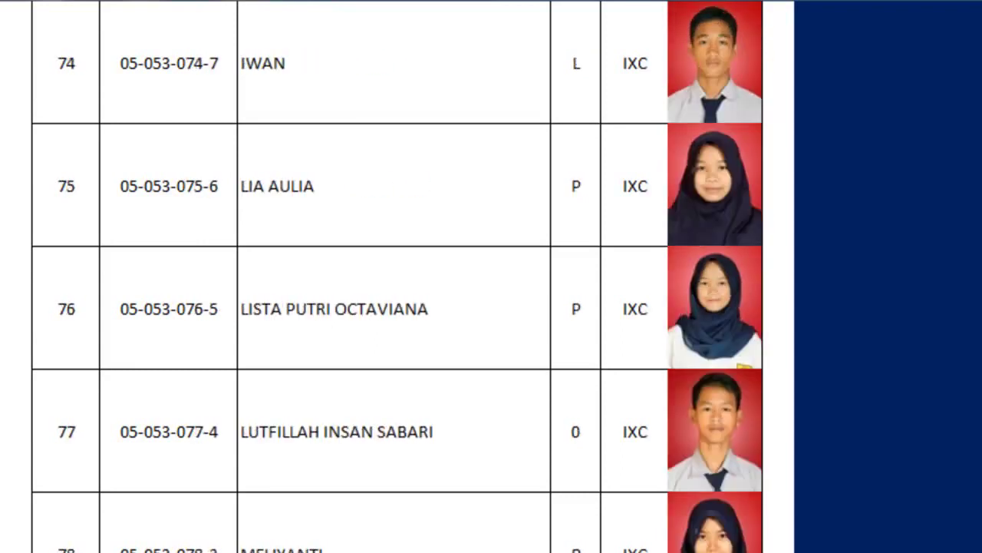
pyautogui.scroll(10, 384, 277)
pyautogui.scroll(12, 384, 276)
pyautogui.scroll(5, 384, 276)
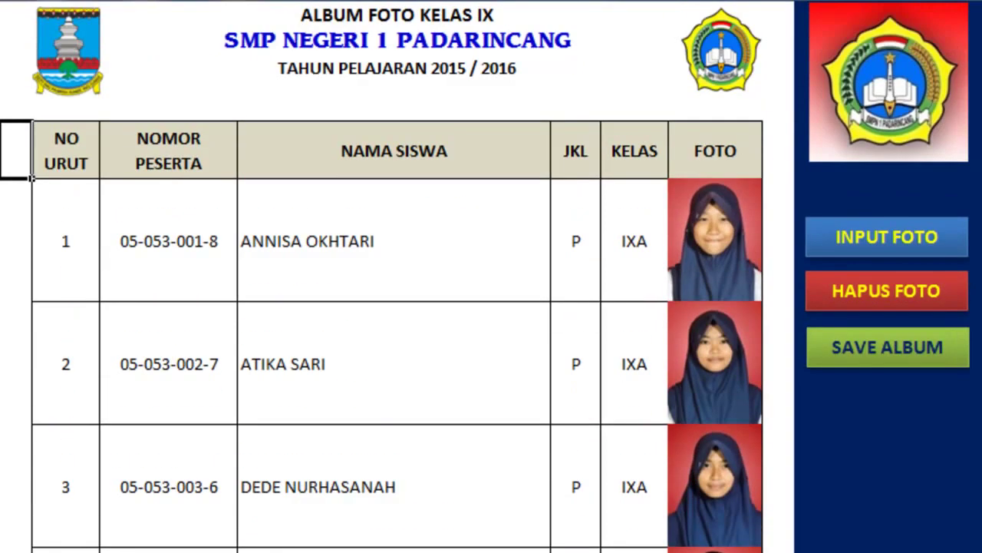
pyautogui.click(926, 109)
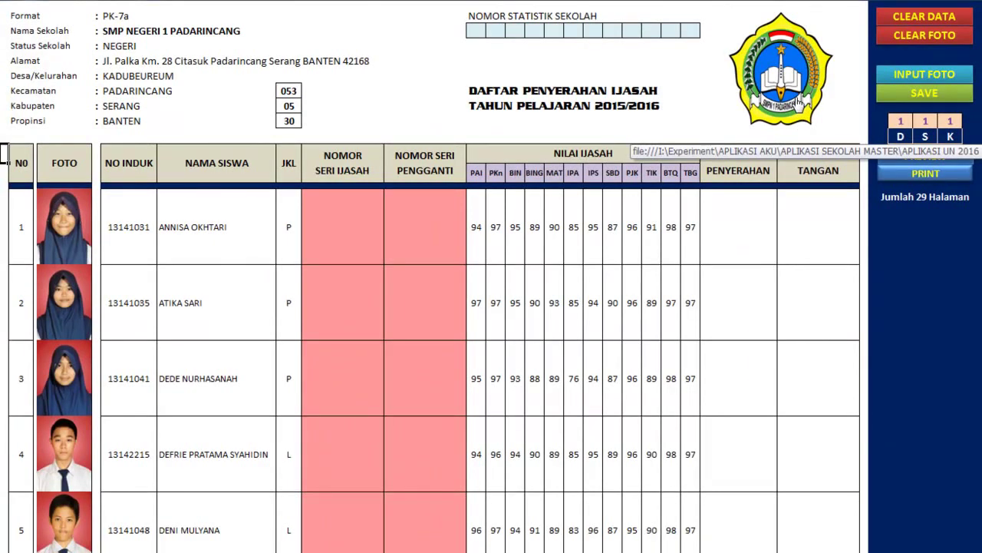
# Step: Open the NILAI IJASAH diploma sheet from Welcome and move to the first student records
pyautogui.click(798, 101)
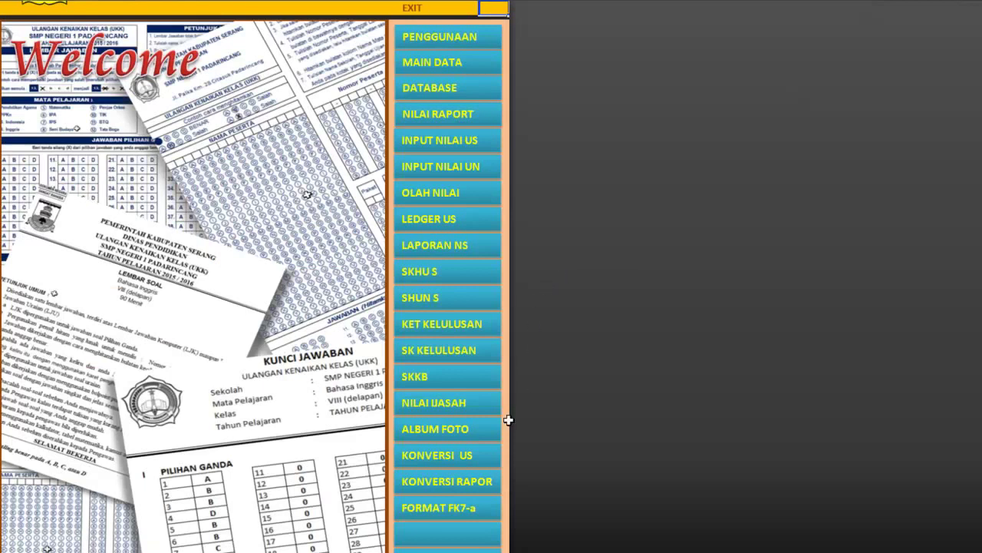
pyautogui.click(461, 404)
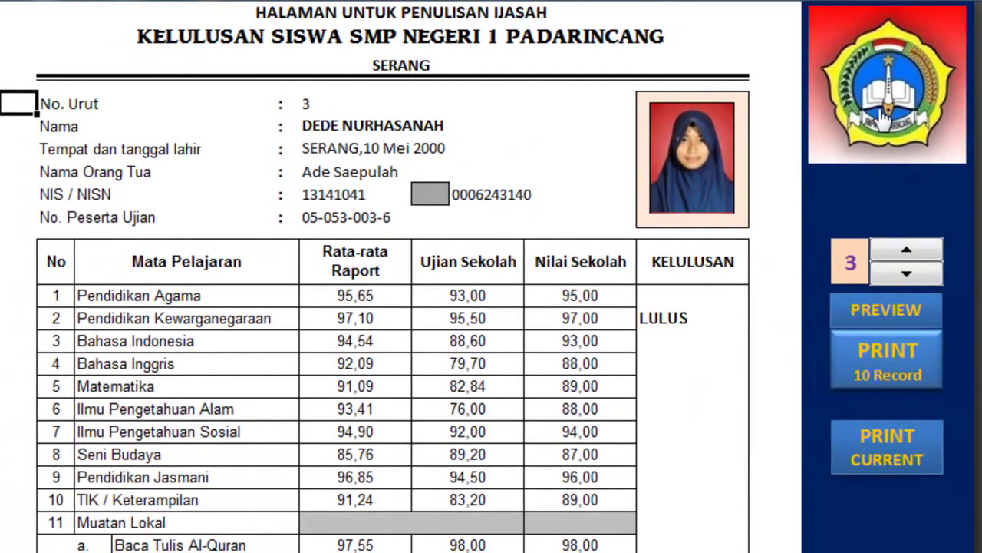
pyautogui.click(906, 272)
pyautogui.click(907, 272)
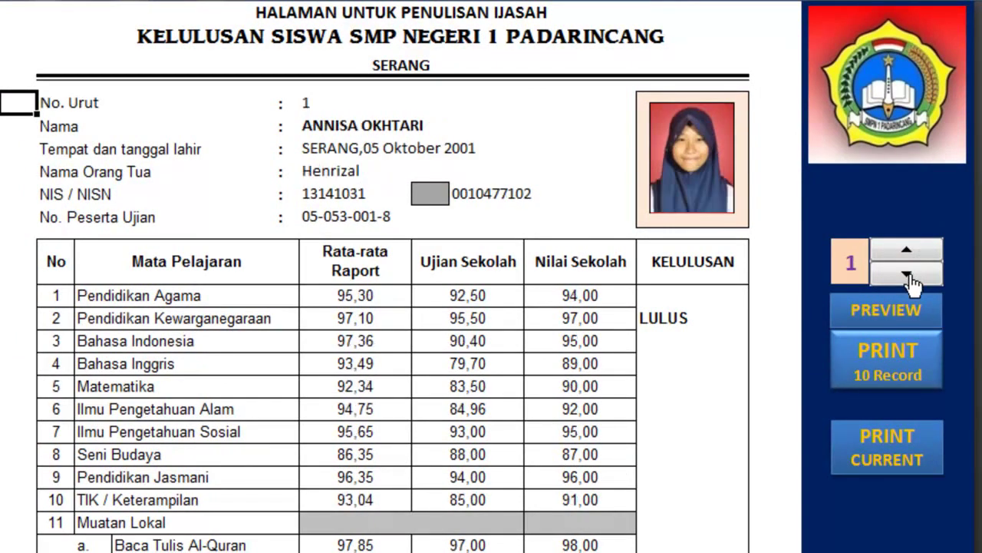
pyautogui.click(908, 251)
pyautogui.click(907, 251)
# Step: Step forward through the student records, through the thirties, up to record 45
pyautogui.doubleClick(907, 253)
pyautogui.doubleClick(906, 253)
pyautogui.doubleClick(907, 254)
pyautogui.doubleClick(906, 253)
pyautogui.doubleClick(907, 253)
pyautogui.doubleClick(906, 253)
pyautogui.doubleClick(907, 253)
pyautogui.doubleClick(906, 254)
pyautogui.doubleClick(906, 253)
pyautogui.doubleClick(907, 253)
pyautogui.doubleClick(906, 253)
pyautogui.doubleClick(906, 253)
pyautogui.doubleClick(907, 253)
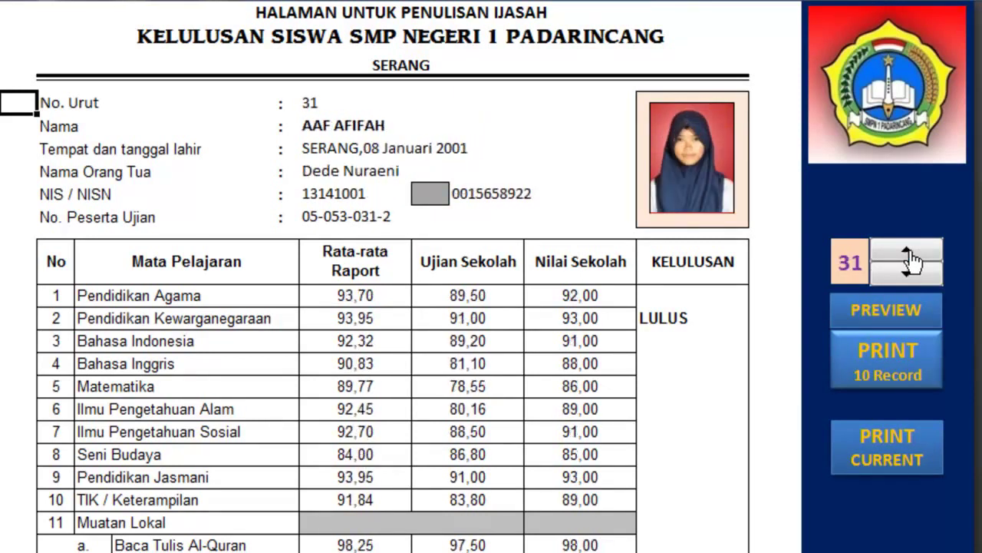
pyautogui.doubleClick(906, 253)
pyautogui.doubleClick(907, 253)
pyautogui.doubleClick(906, 253)
pyautogui.doubleClick(906, 254)
pyautogui.doubleClick(906, 254)
pyautogui.doubleClick(906, 254)
pyautogui.doubleClick(906, 254)
pyautogui.doubleClick(907, 253)
pyautogui.doubleClick(906, 253)
pyautogui.doubleClick(907, 254)
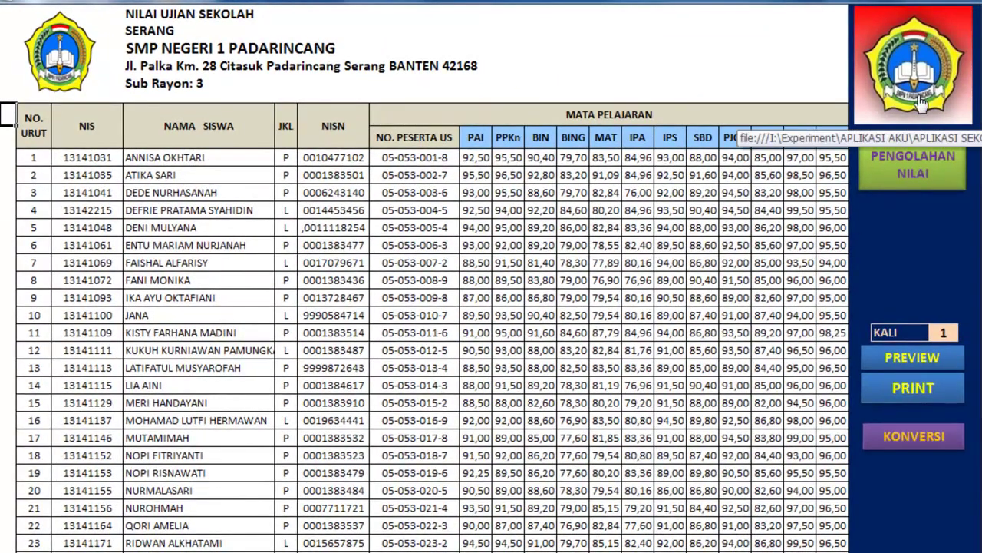
# Step: Leave the NILAI UJIAN SEKOLAH ledger through its school logo back to Welcome
pyautogui.click(921, 99)
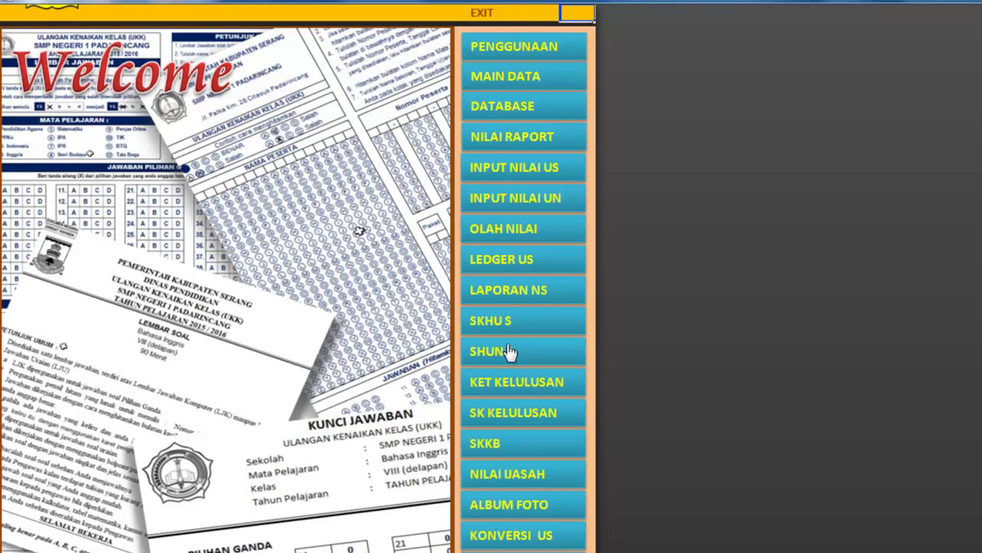
pyautogui.click(537, 201)
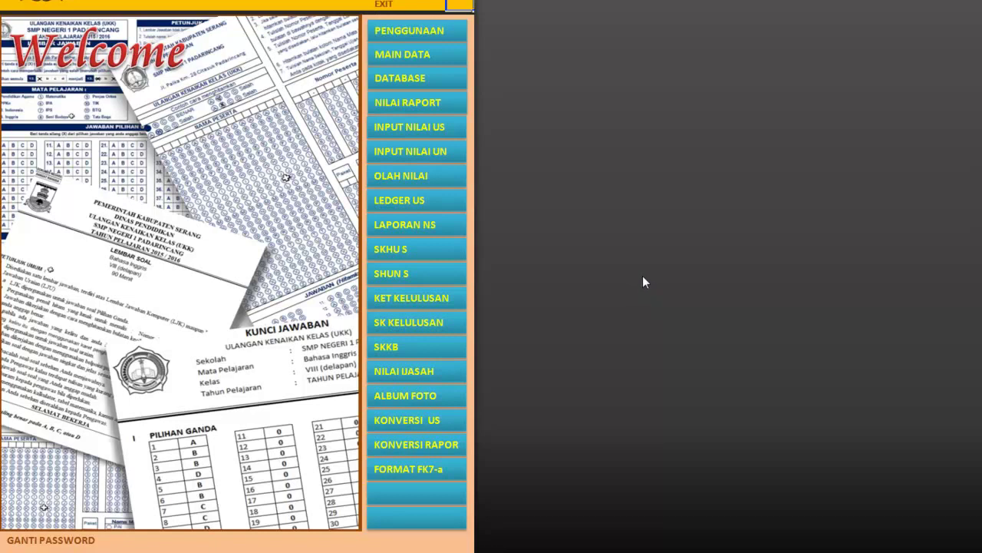
# Step: On the Pengantar sheet, type the note's opening lines naming SMP Negeri 1 Padarincang
pyautogui.click(427, 39)
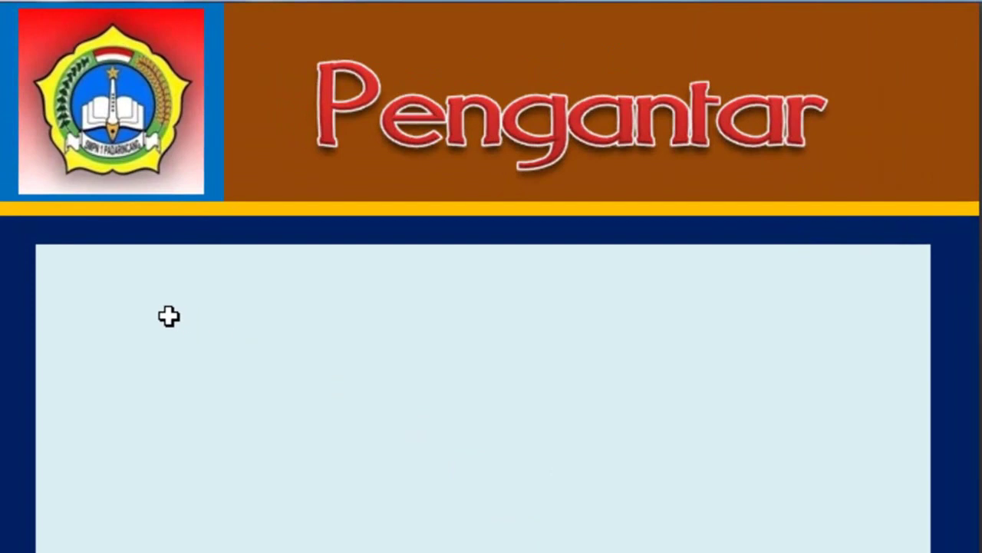
pyautogui.click(169, 316)
pyautogui.write('SEMOG')
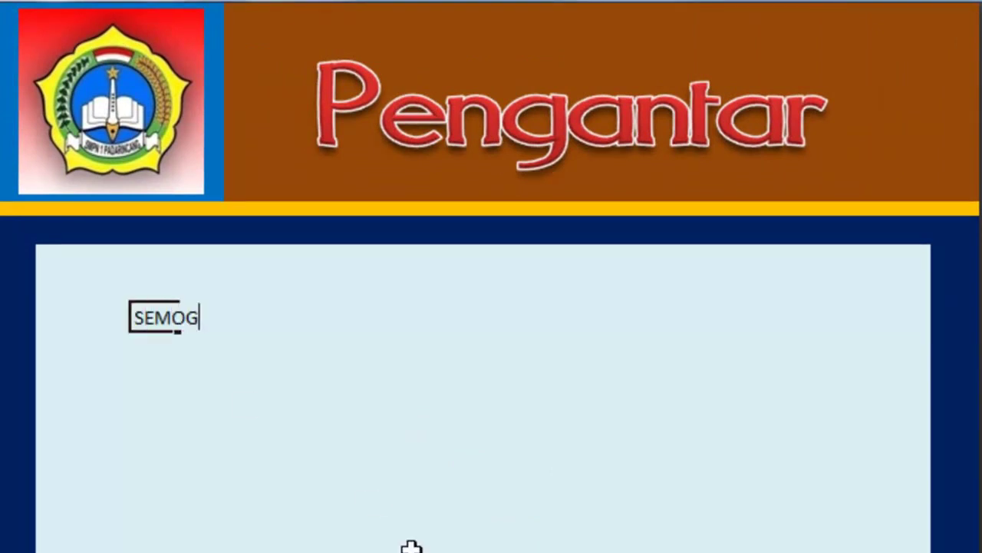
pyautogui.write('BANGAN KECIL INI D')
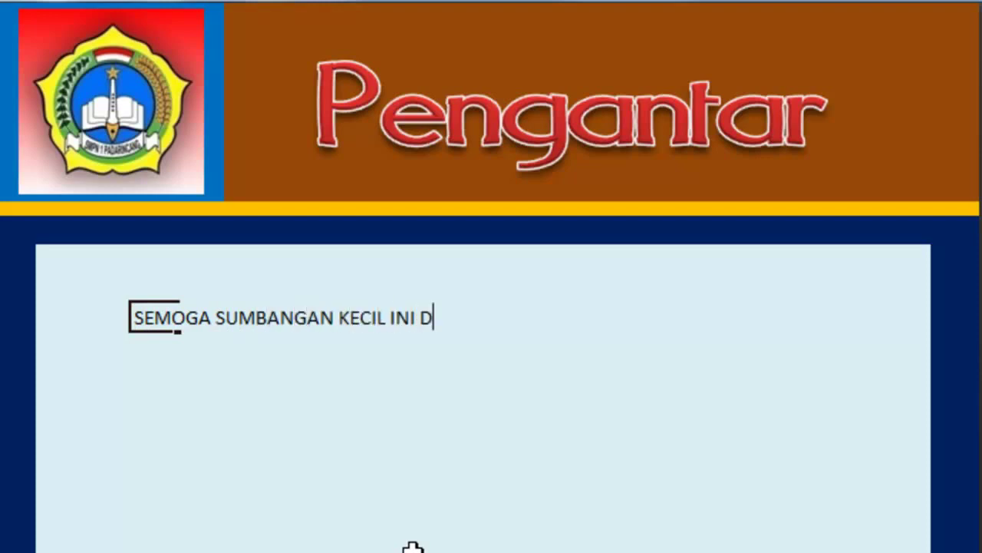
pyautogui.write(' BERMANFAAT')
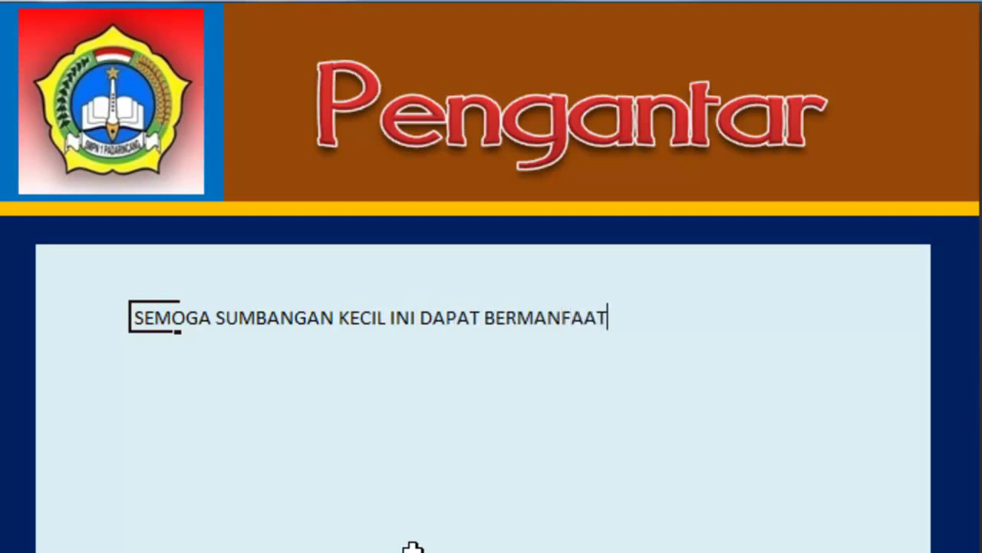
pyautogui.click(159, 347)
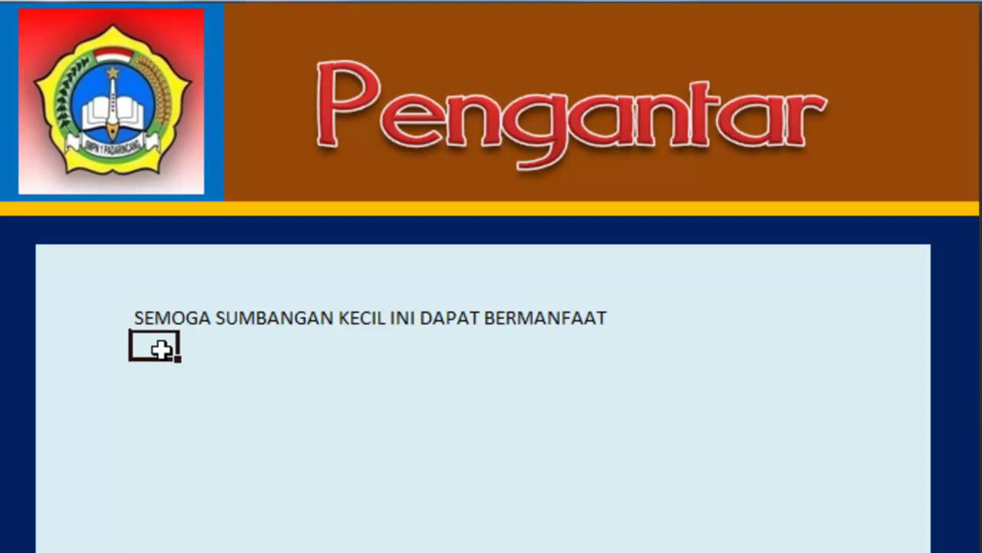
pyautogui.write('HUSUSNYA DI SMP')
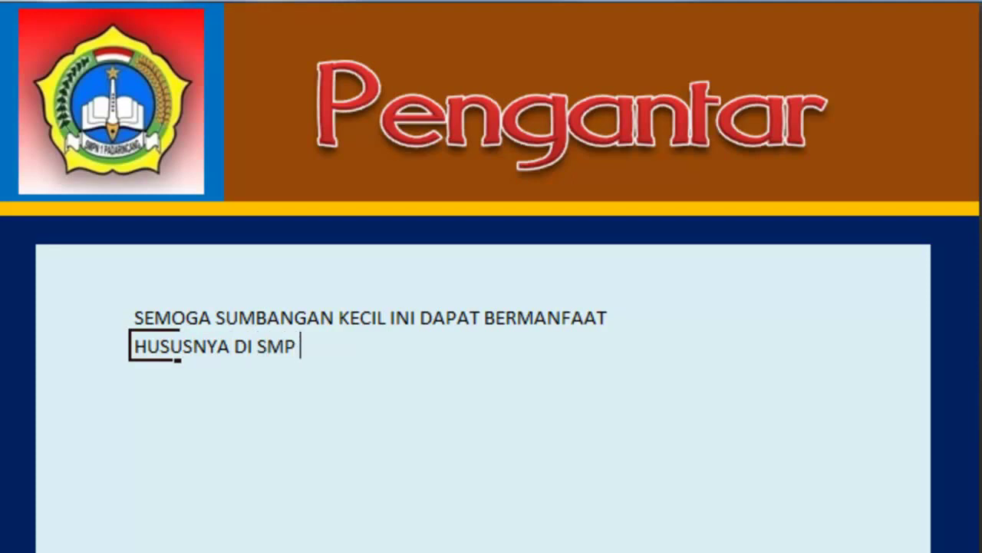
pyautogui.write('NEGERIU')
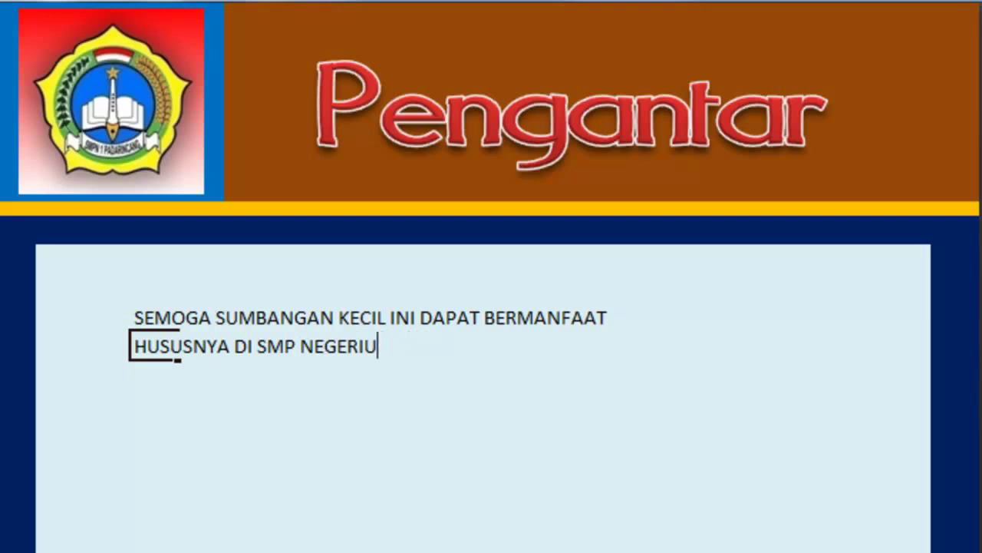
pyautogui.write('ADAR')
pyautogui.write('ANG')
pyautogui.press('Return')
# Step: Add the lines 'YANG KITA CINTAI', 'SALAM' and the signature 'BASKARA ART STUDIO'
pyautogui.write('YANG KITA CINTAI')
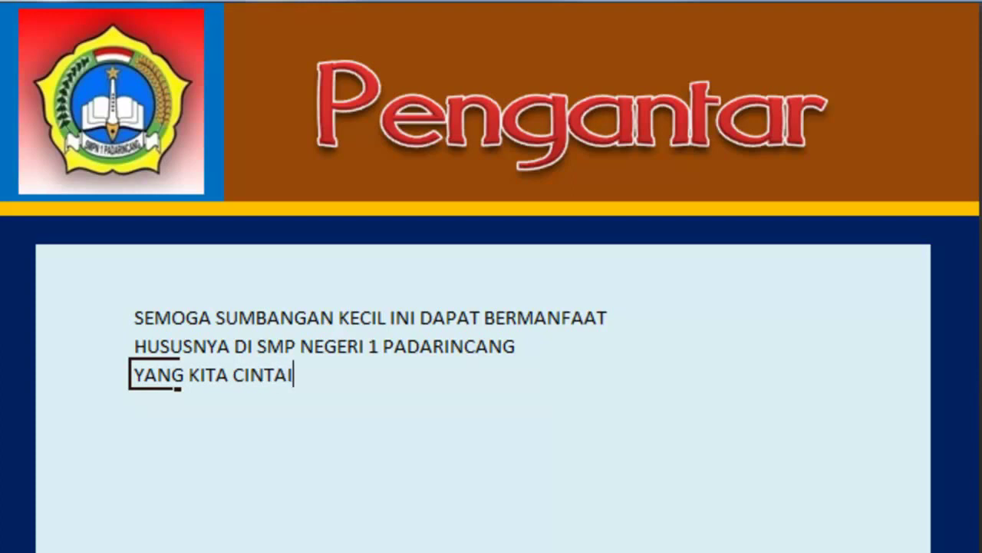
pyautogui.press('Return')
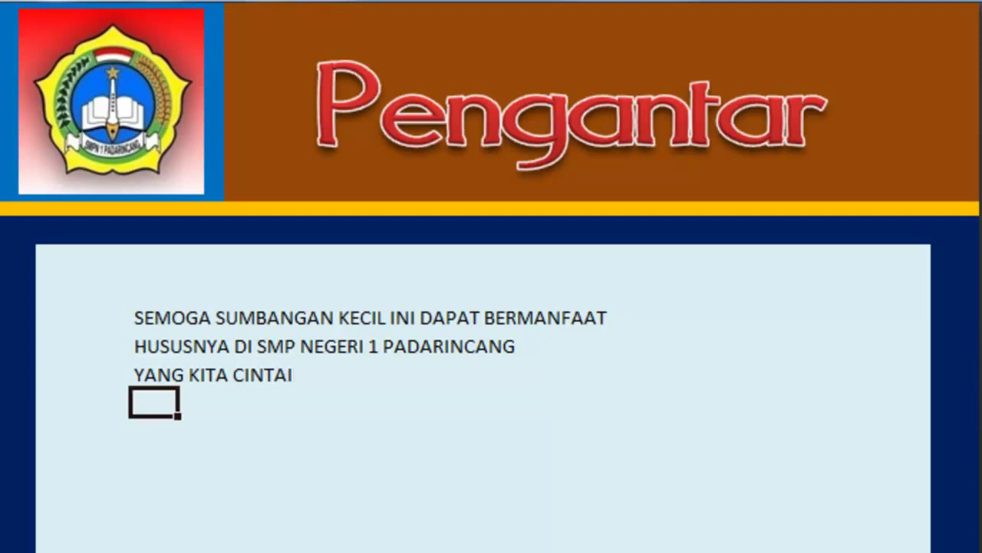
pyautogui.click(153, 430)
pyautogui.write('SALAM')
pyautogui.press('Return')
pyautogui.write('BASKARA ART')
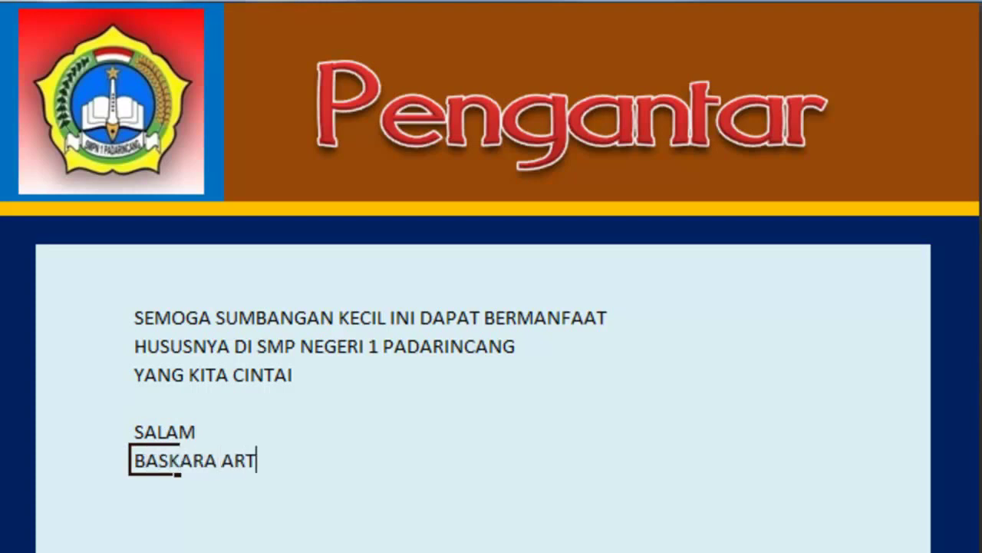
pyautogui.write(' STUDIO')
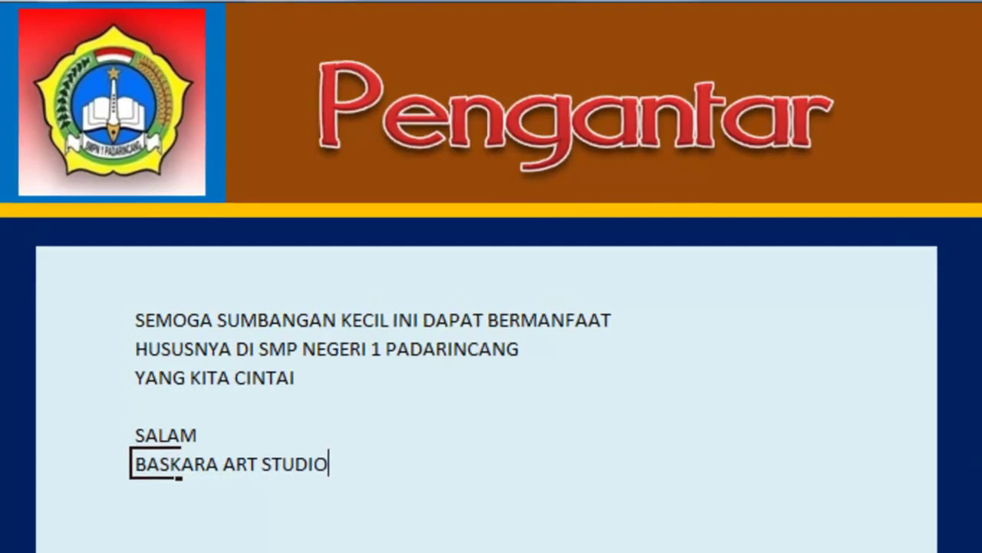